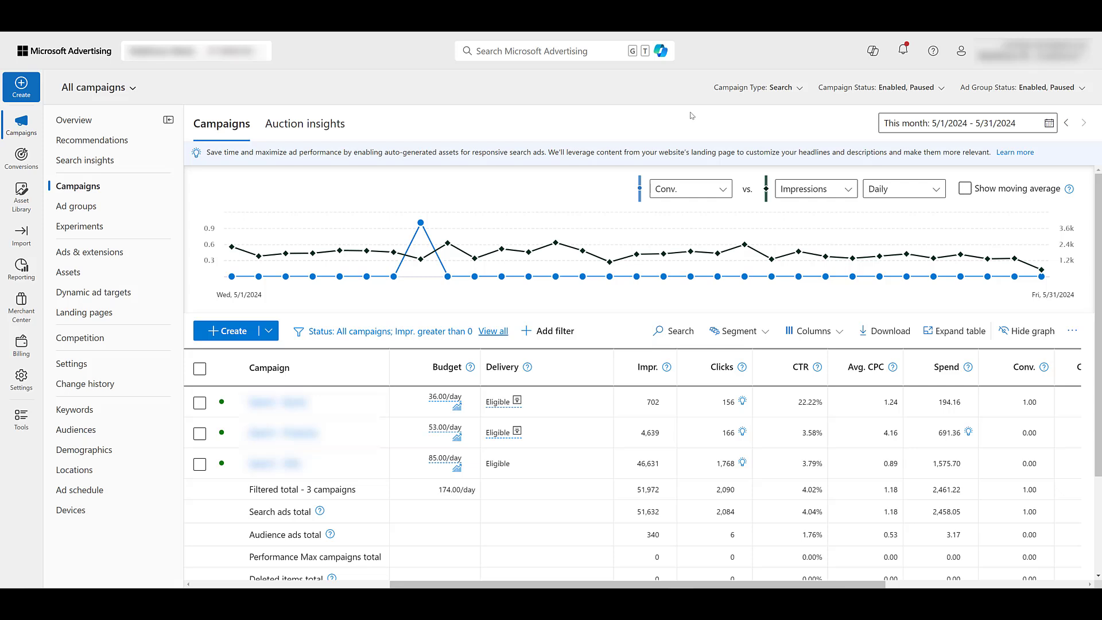
- Start a Google Ads import, sign in with Google, and select the first Google Ads account
mouse_move(33, 243)
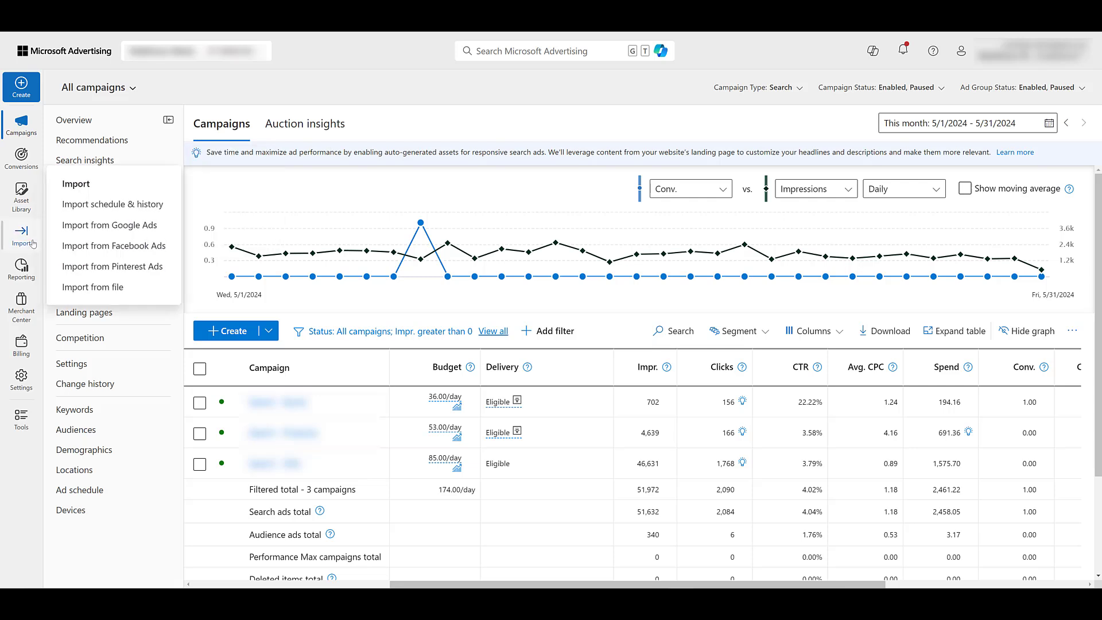
left_click(107, 228)
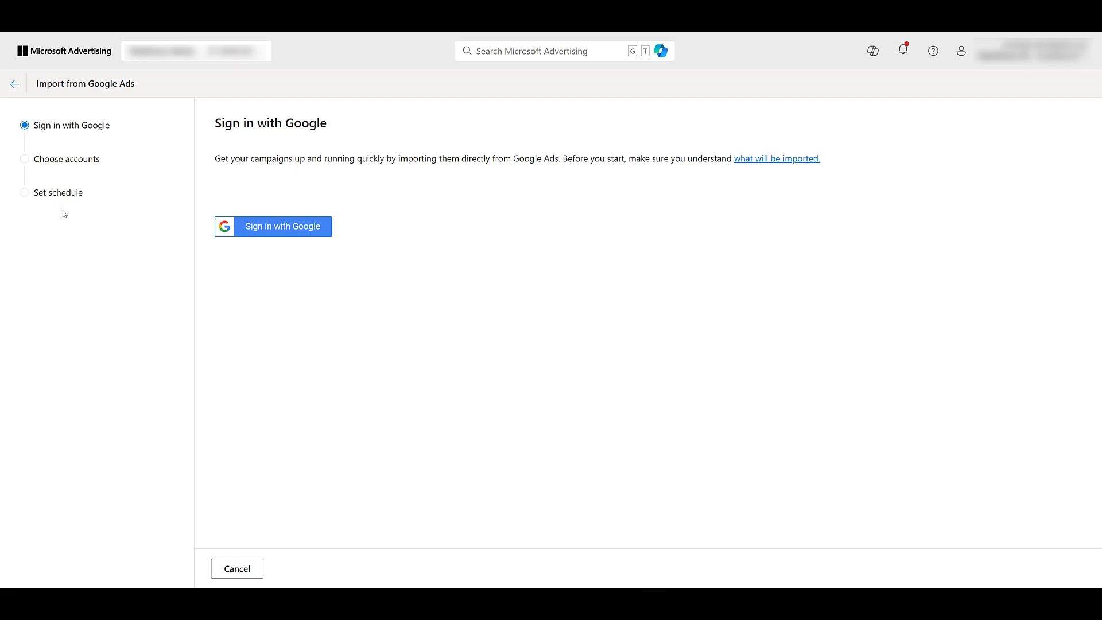
left_click(277, 228)
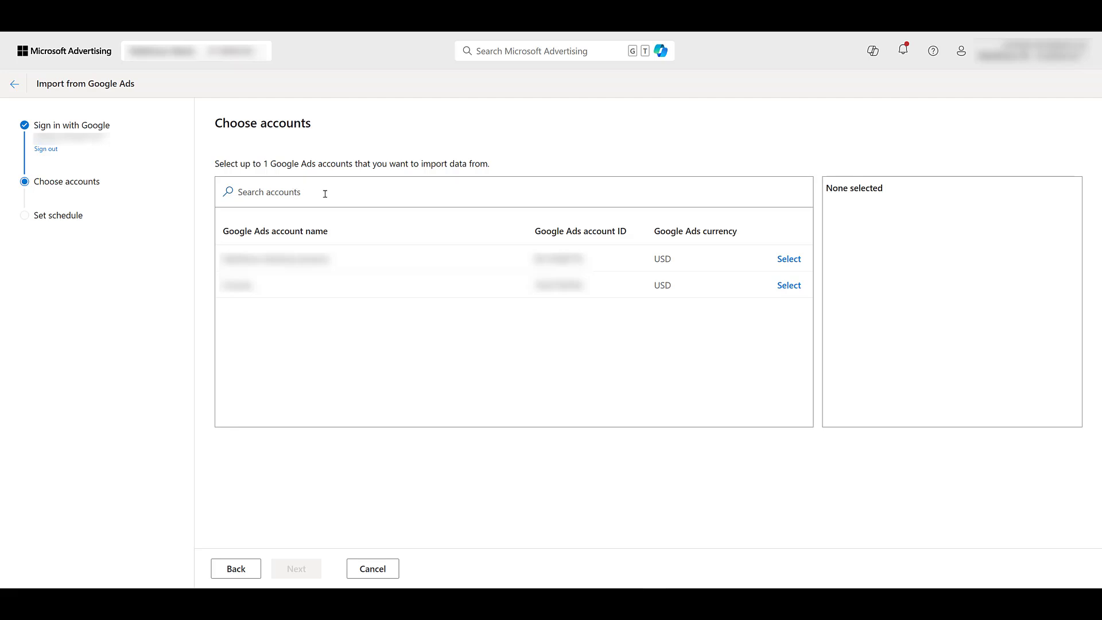
left_click(790, 261)
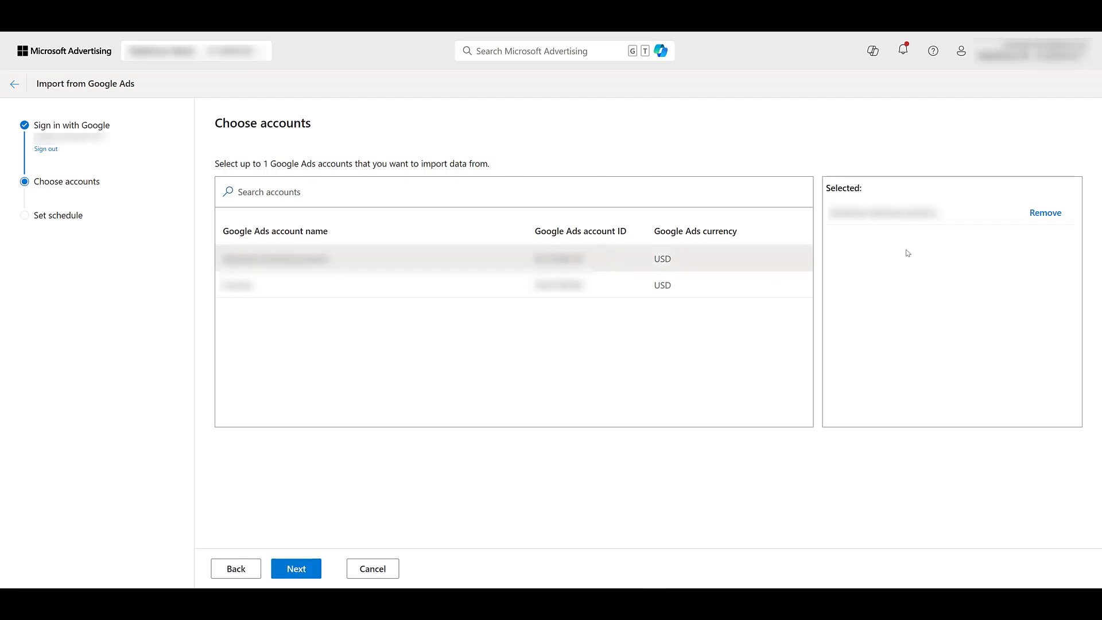
left_click(296, 568)
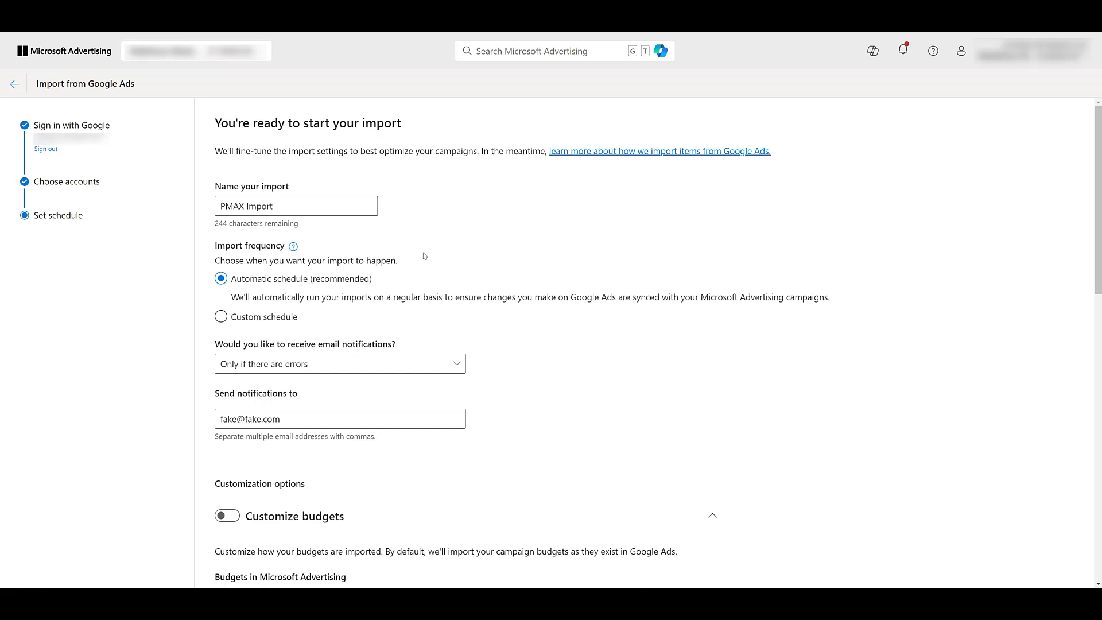
- Put the import on a Custom schedule set to run Once now
left_click(225, 317)
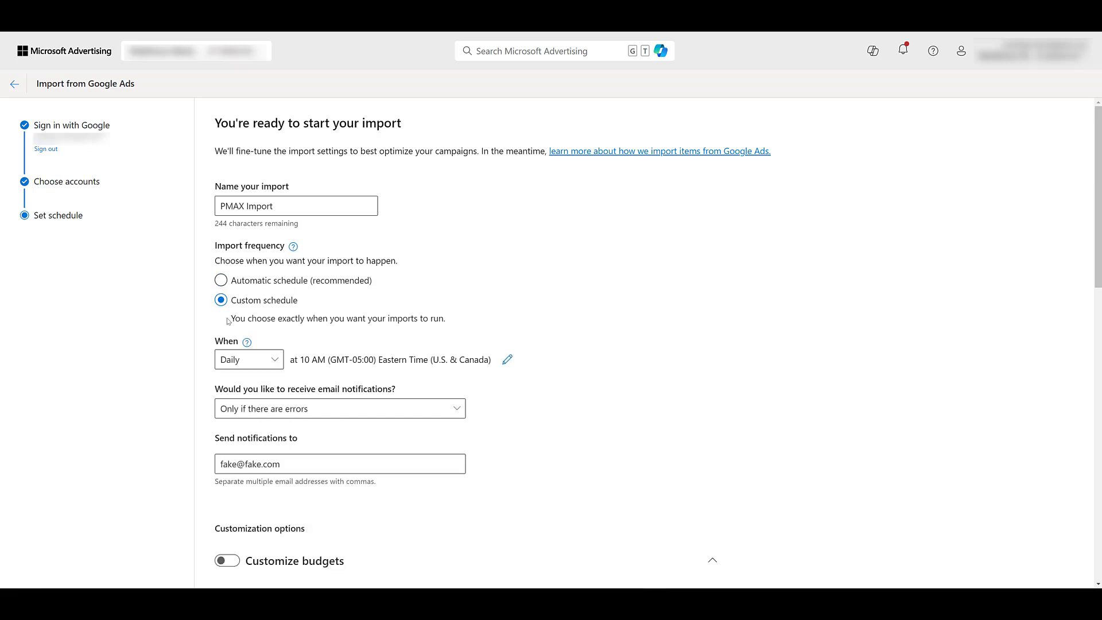
left_click(248, 363)
left_click(266, 456)
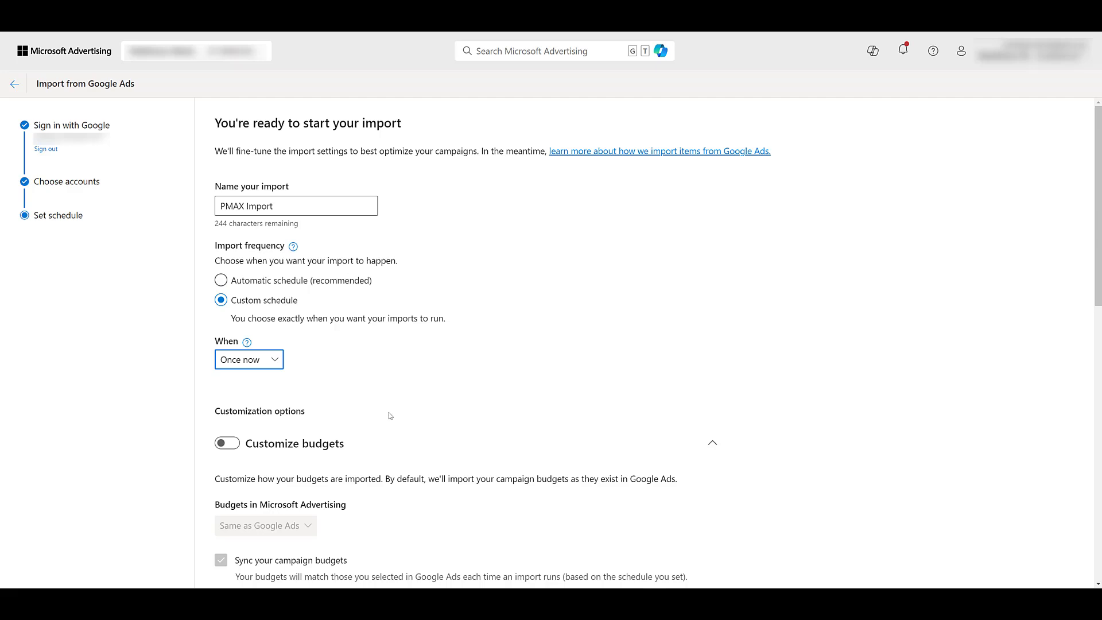
scroll(390, 415, "down", 5)
- Turn on budget customization, stop syncing budgets, and keep budgets the same as Google Ads
scroll(390, 415, "up", 2)
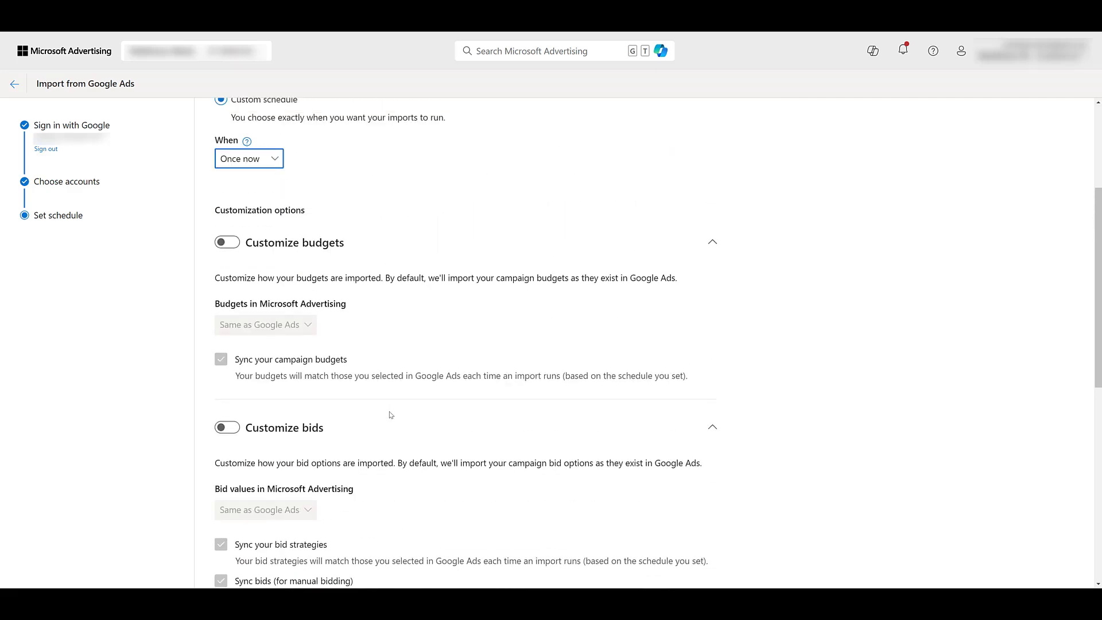
left_click(230, 242)
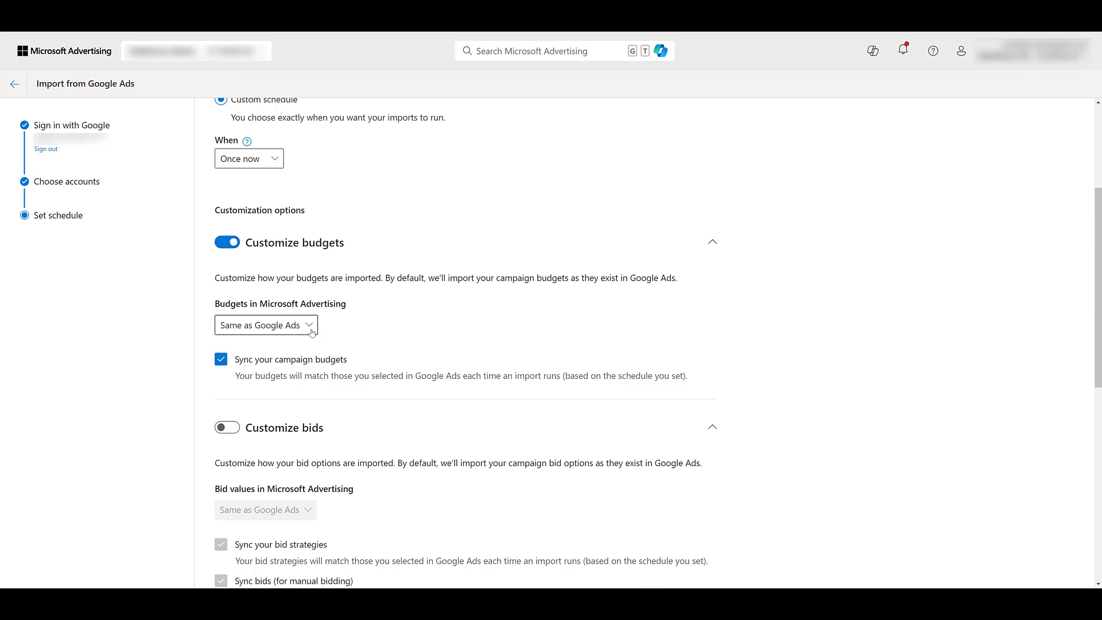
left_click(222, 361)
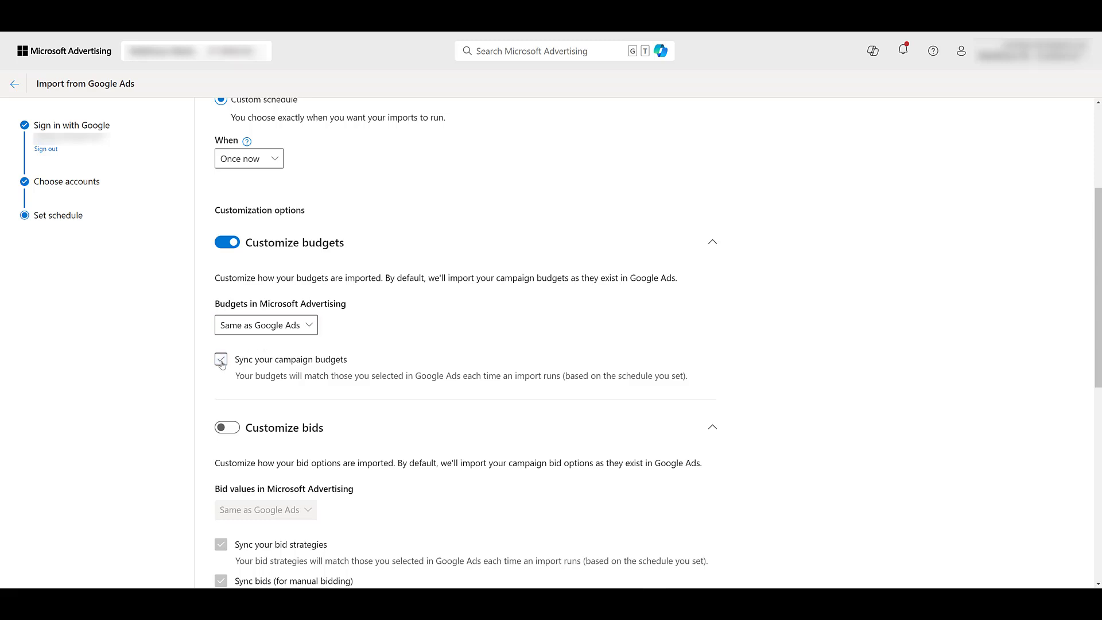
left_click(309, 325)
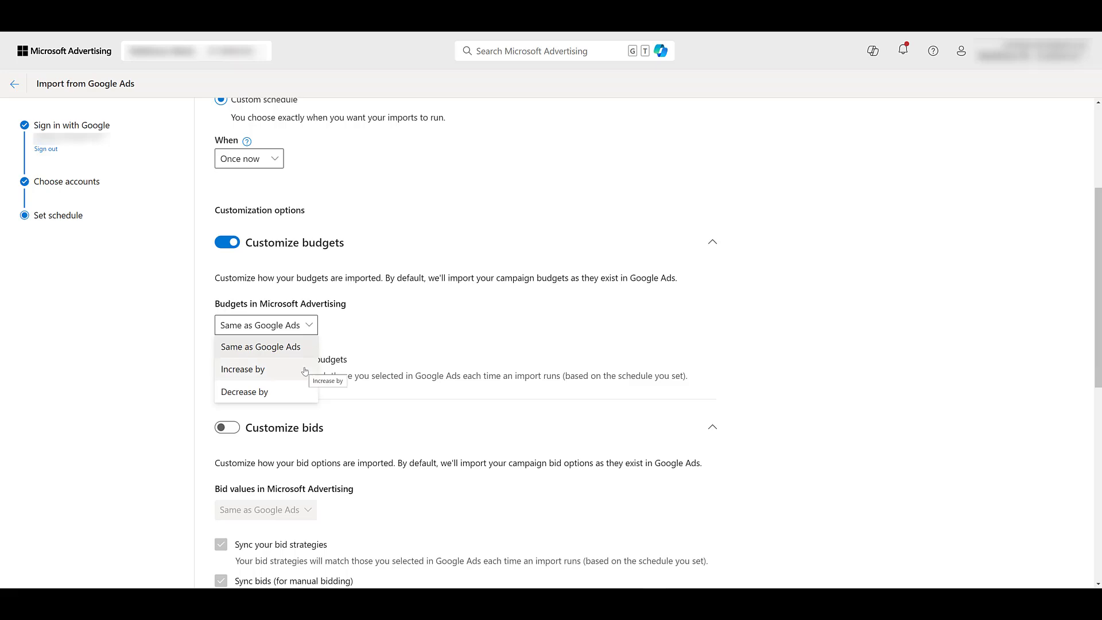
left_click(436, 350)
scroll(436, 345, "down", 4)
- Turn on bid and status customization, and stop syncing bid strategies and all statuses
left_click(227, 176)
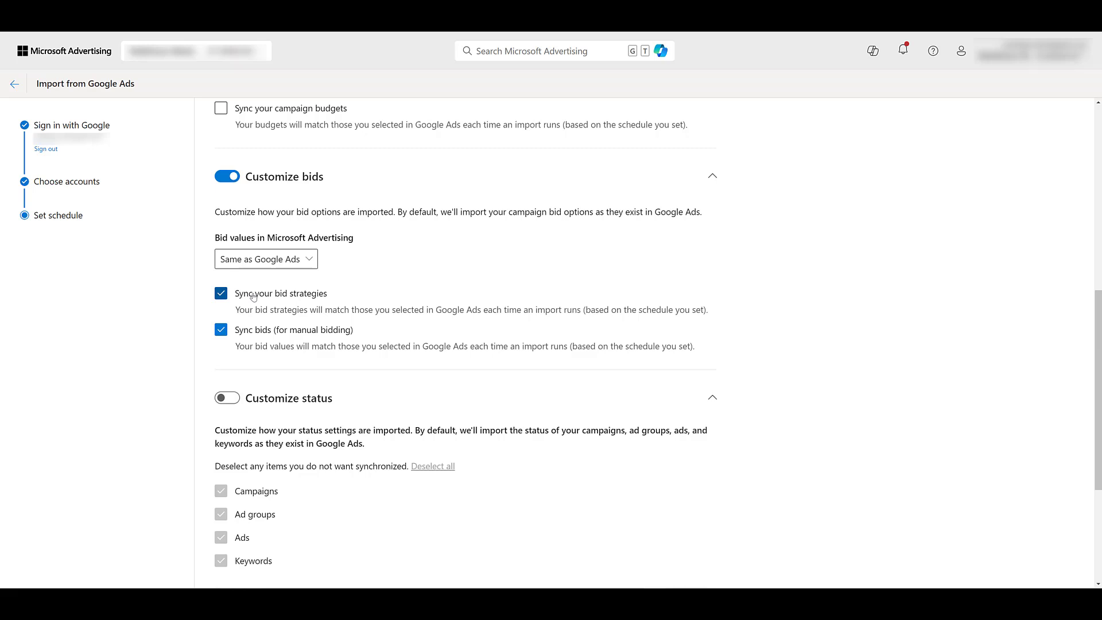
left_click(253, 295)
scroll(243, 275, "down", 3)
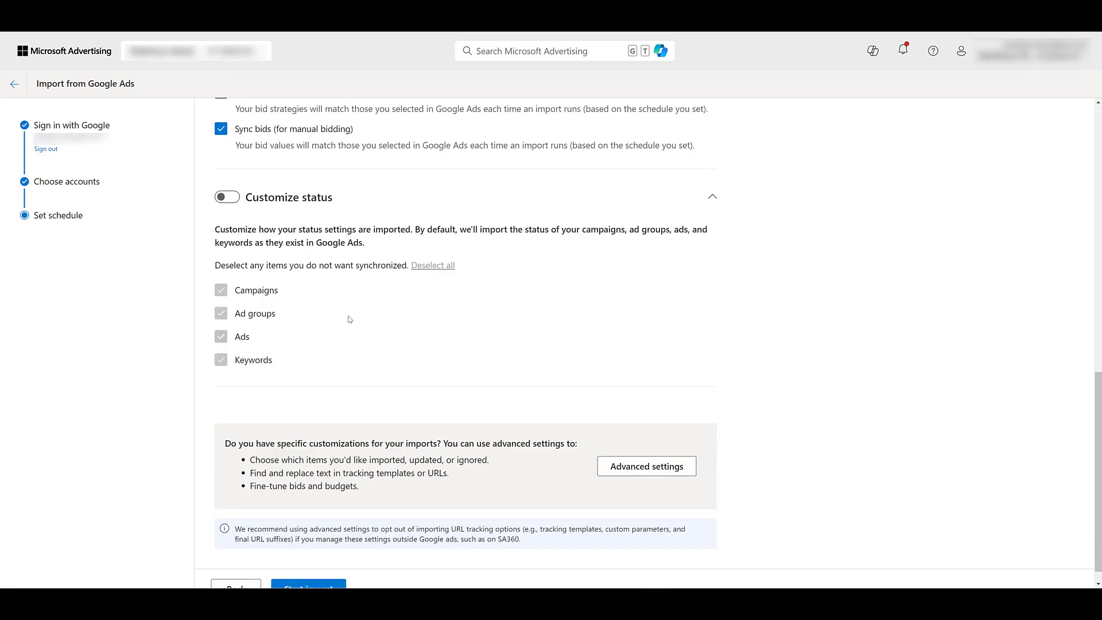
left_click(225, 196)
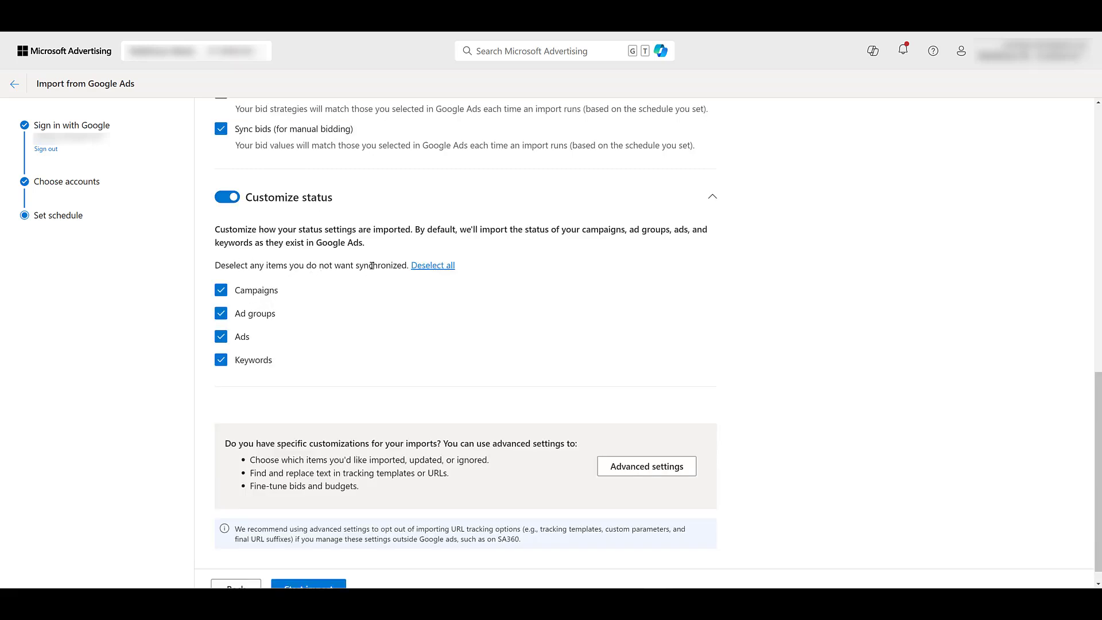
left_click(424, 267)
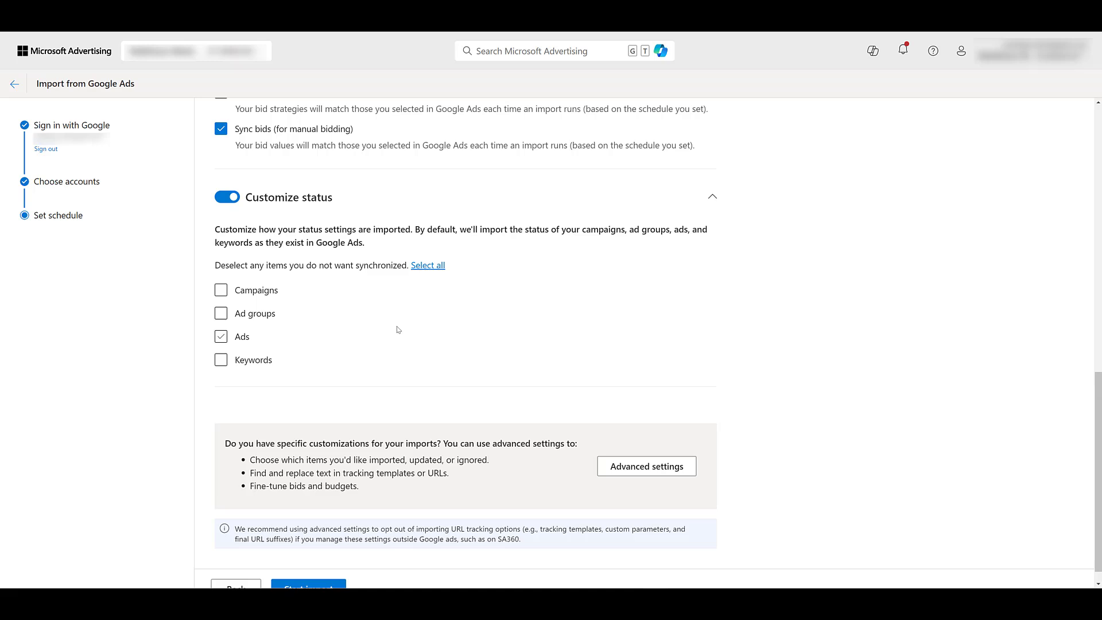
scroll(403, 321, "down", 1)
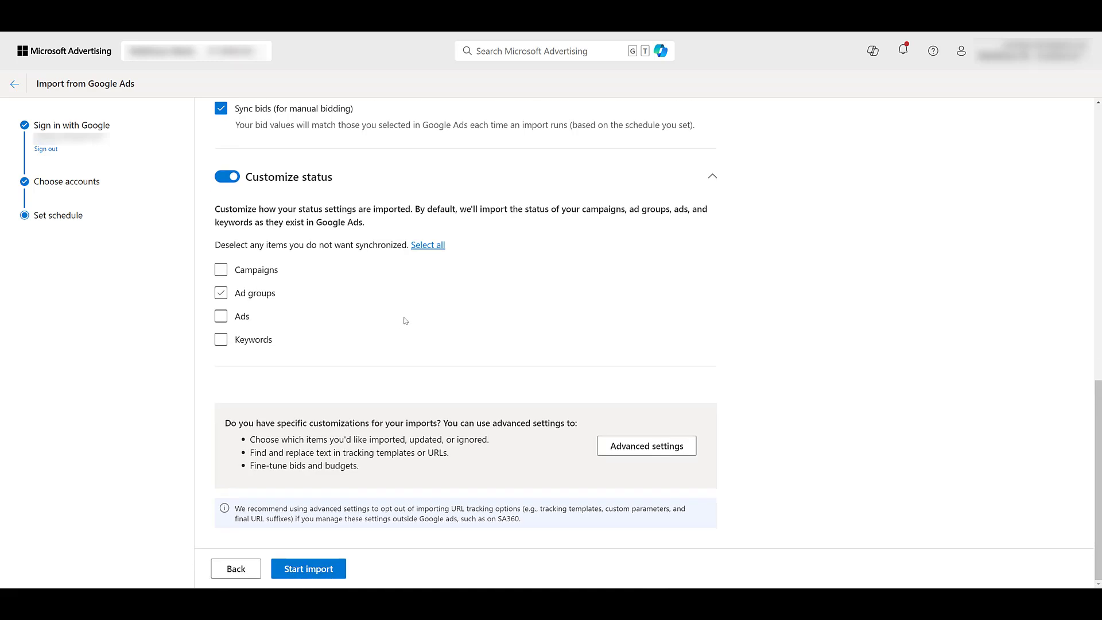
- Import specific campaigns only, selecting PMAX - General Terms and expanding its Keyword Search Themes asset group
left_click(636, 447)
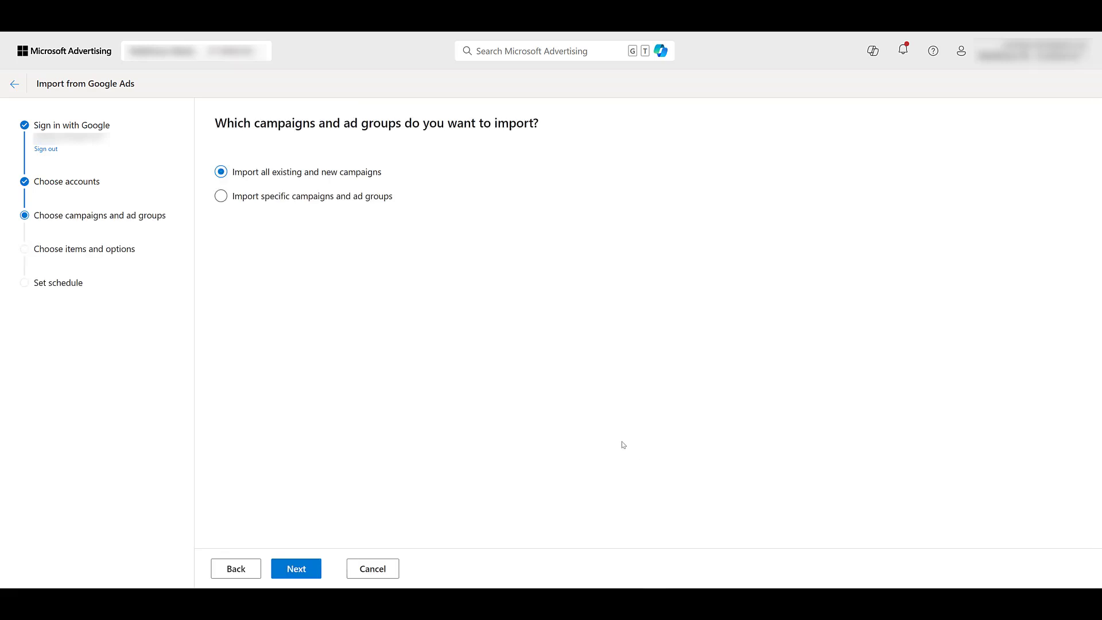
left_click(385, 197)
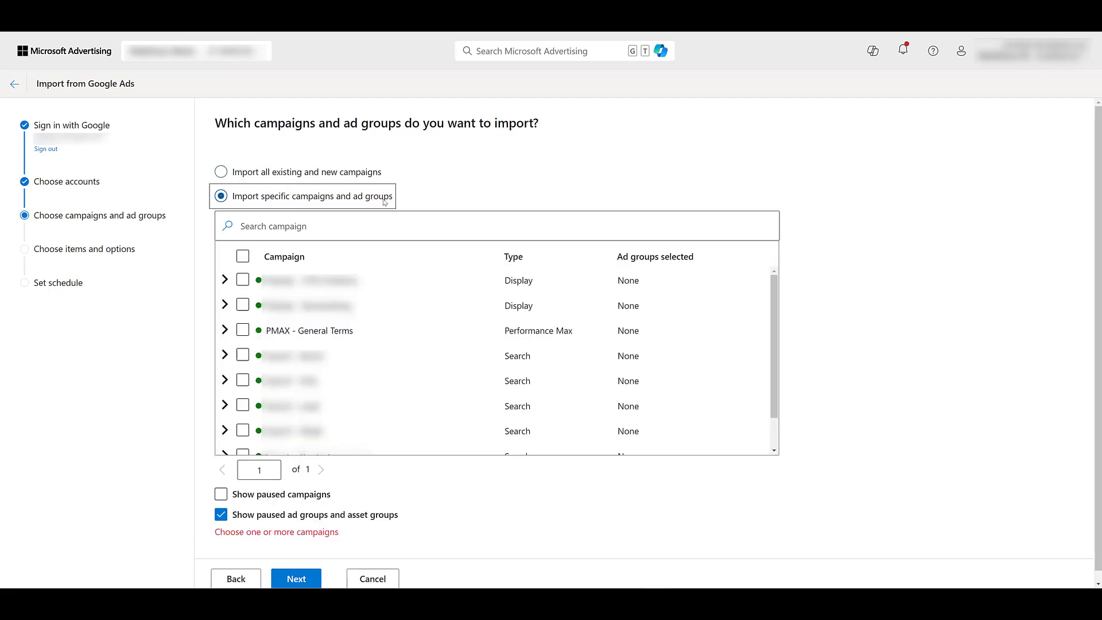
left_click(243, 330)
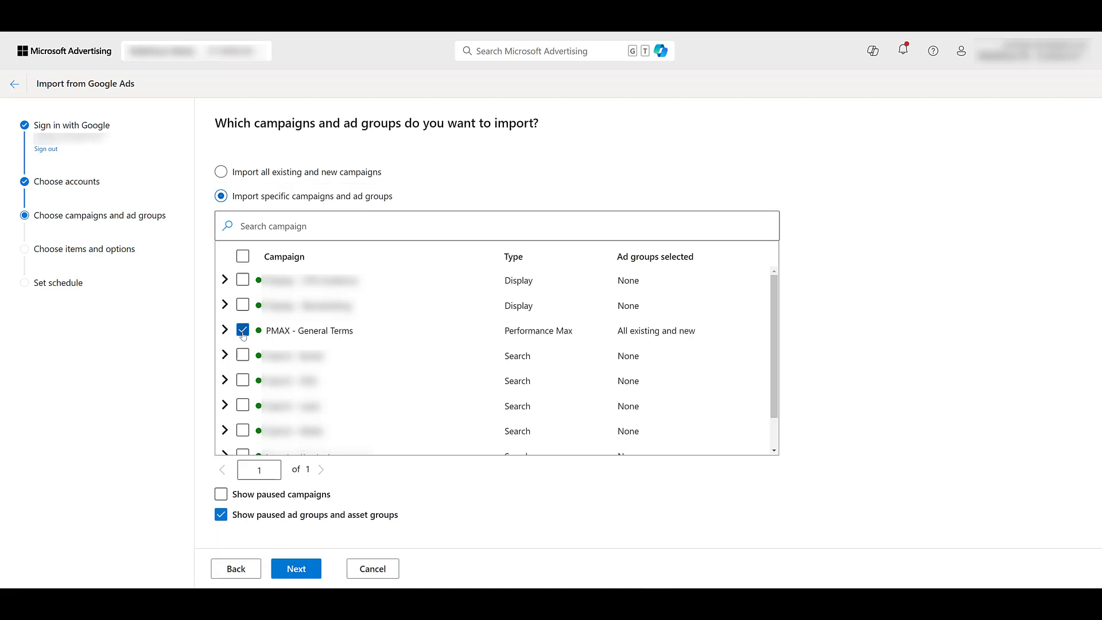
left_click(225, 330)
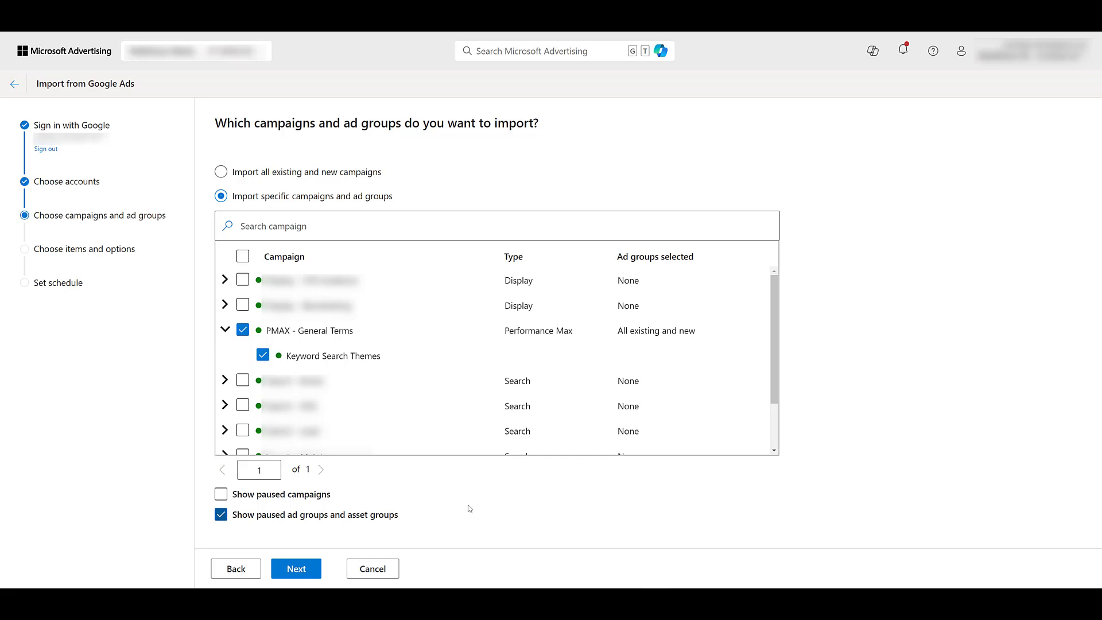
- Go to the items and options page and expand Other options to review them
left_click(306, 576)
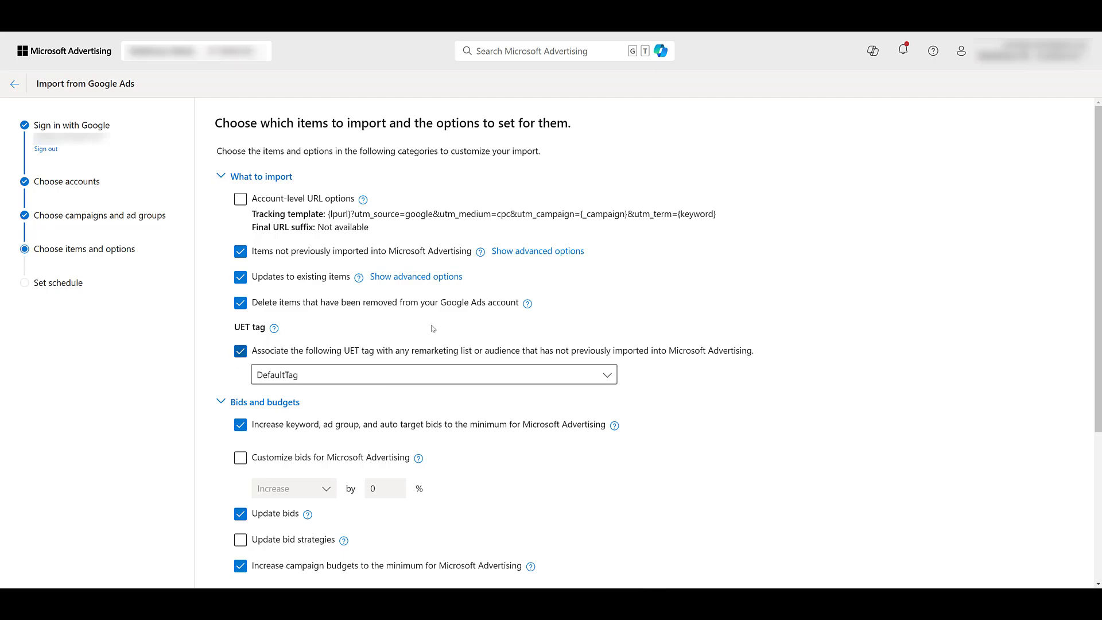
scroll(459, 329, "down", 2)
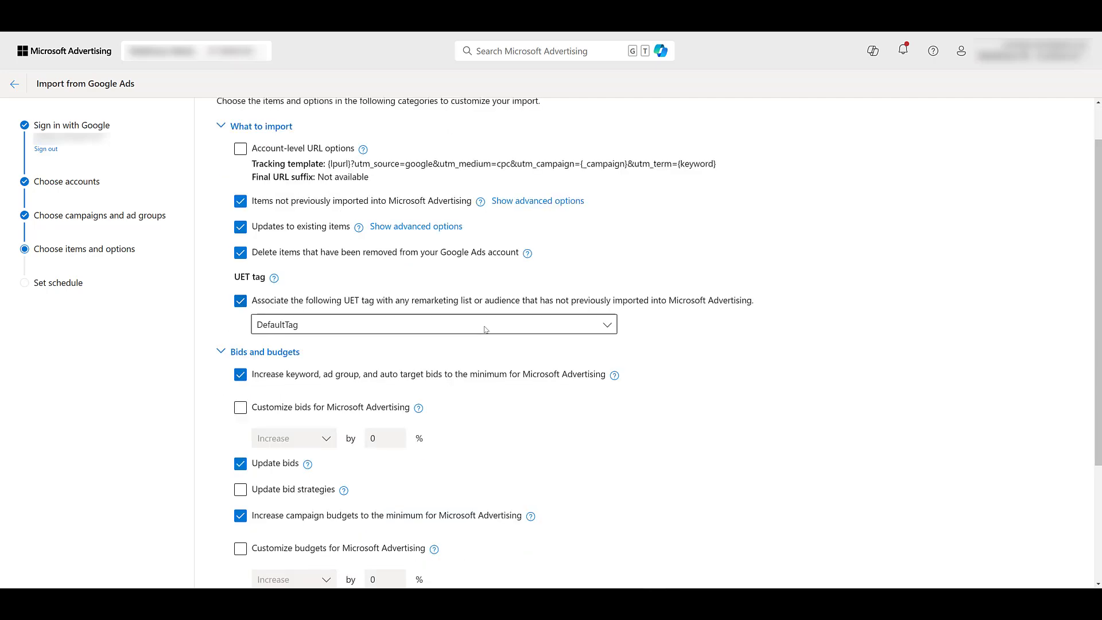
scroll(486, 328, "down", 3)
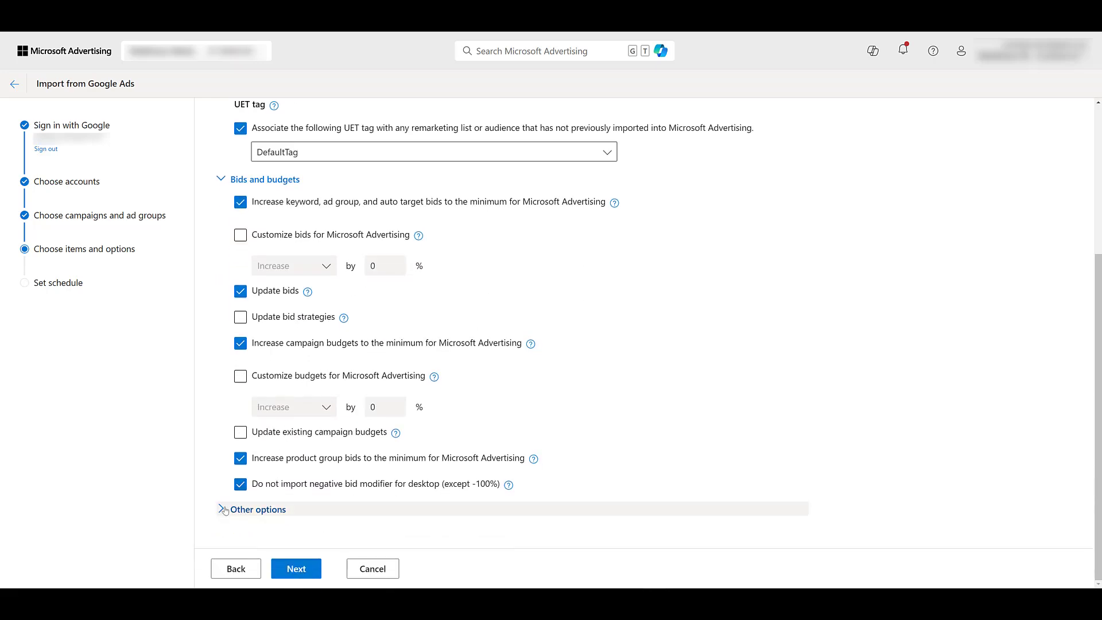
left_click(223, 510)
scroll(605, 344, "down", 5)
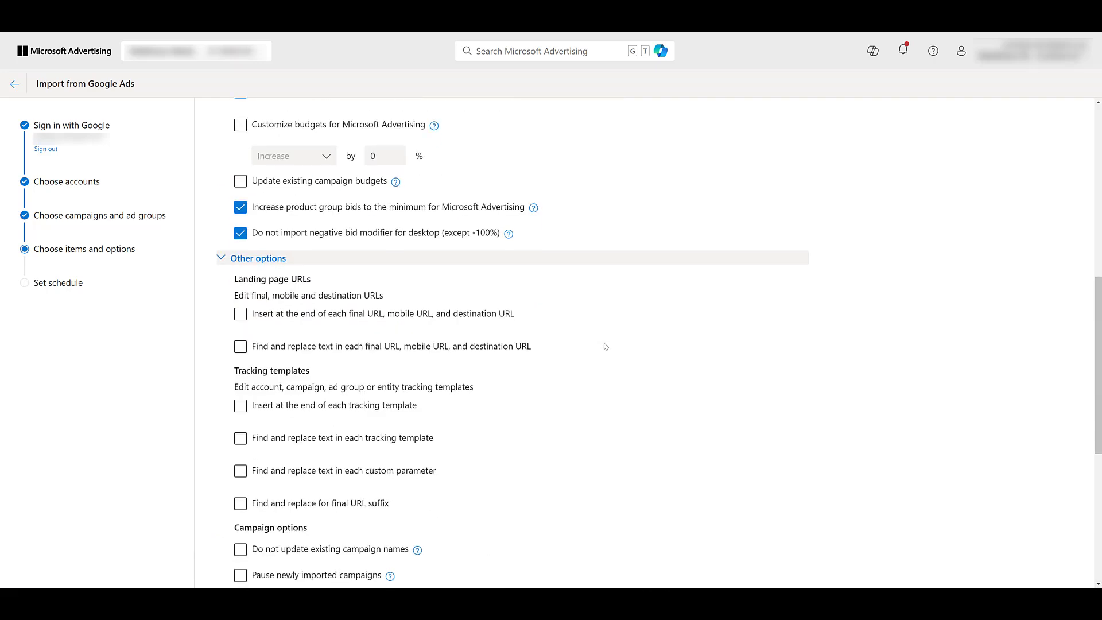
scroll(605, 346, "down", 5)
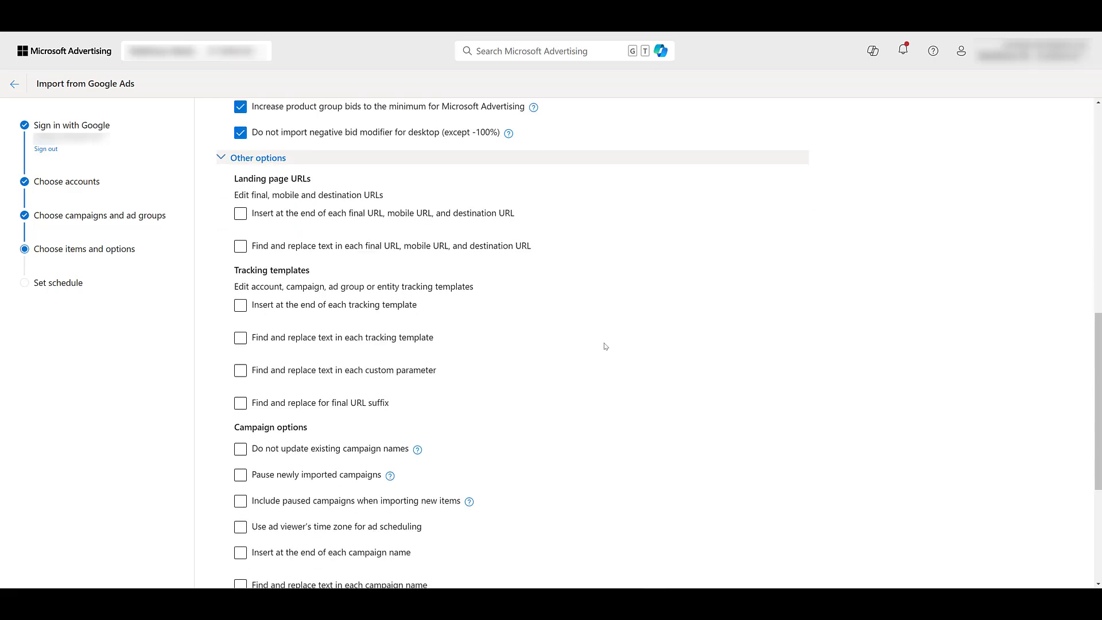
scroll(605, 346, "down", 2)
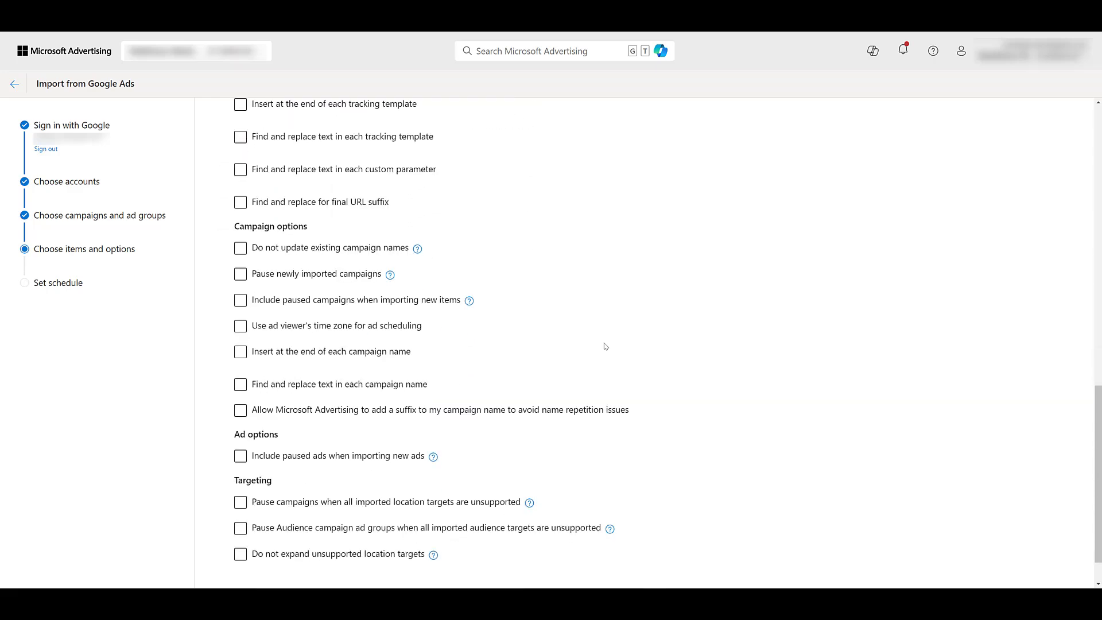
scroll(604, 346, "down", 1)
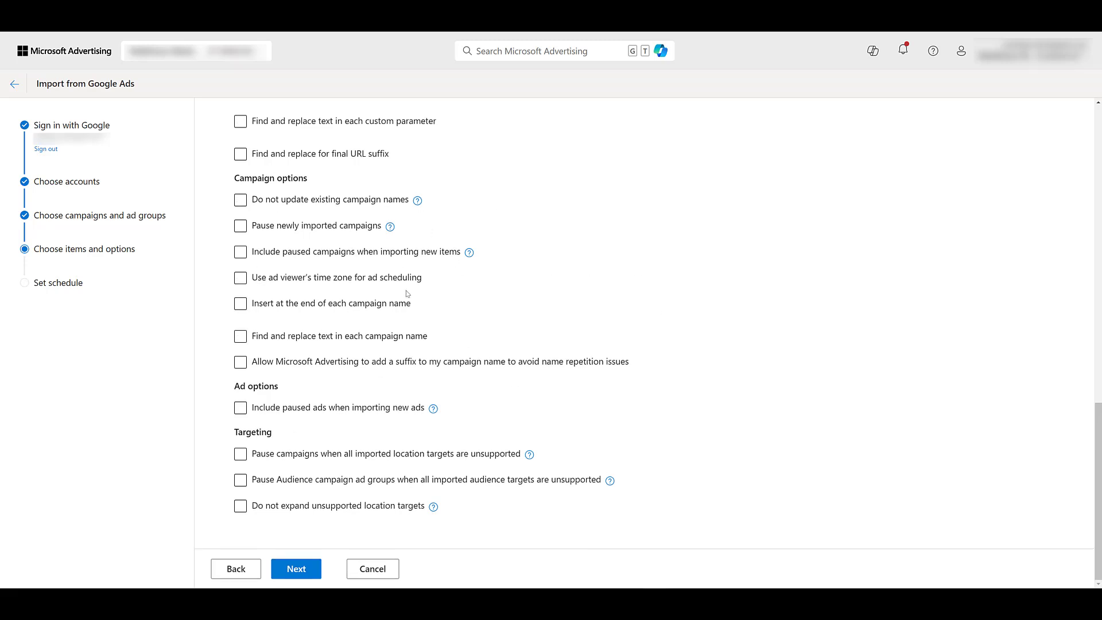
- Keep the import's When setting on Now and start the PMAX Import
left_click(296, 569)
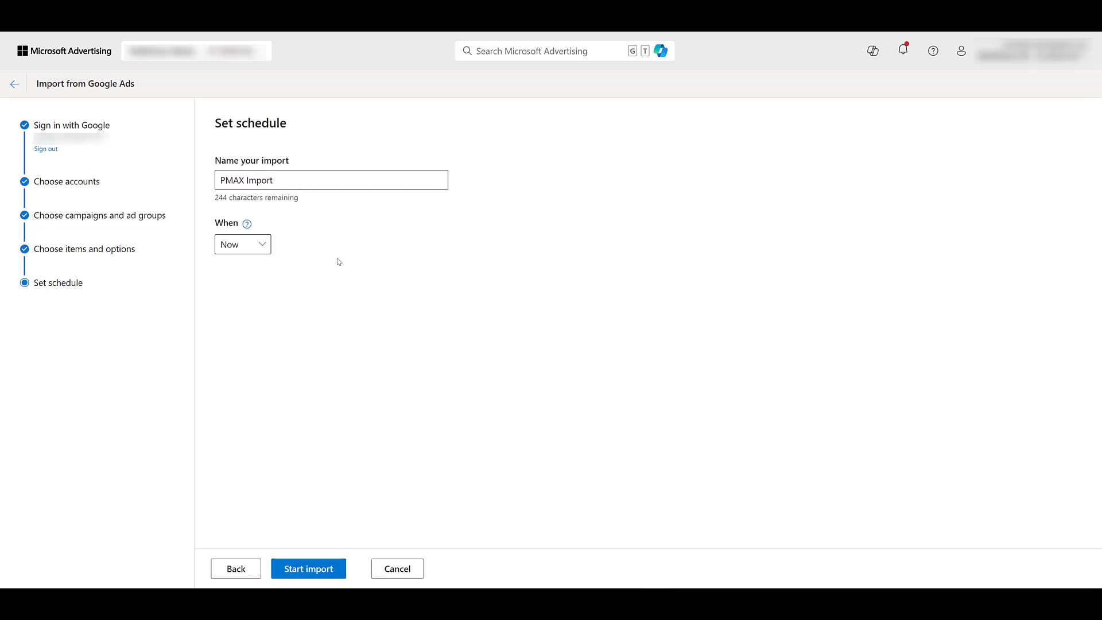
left_click(262, 247)
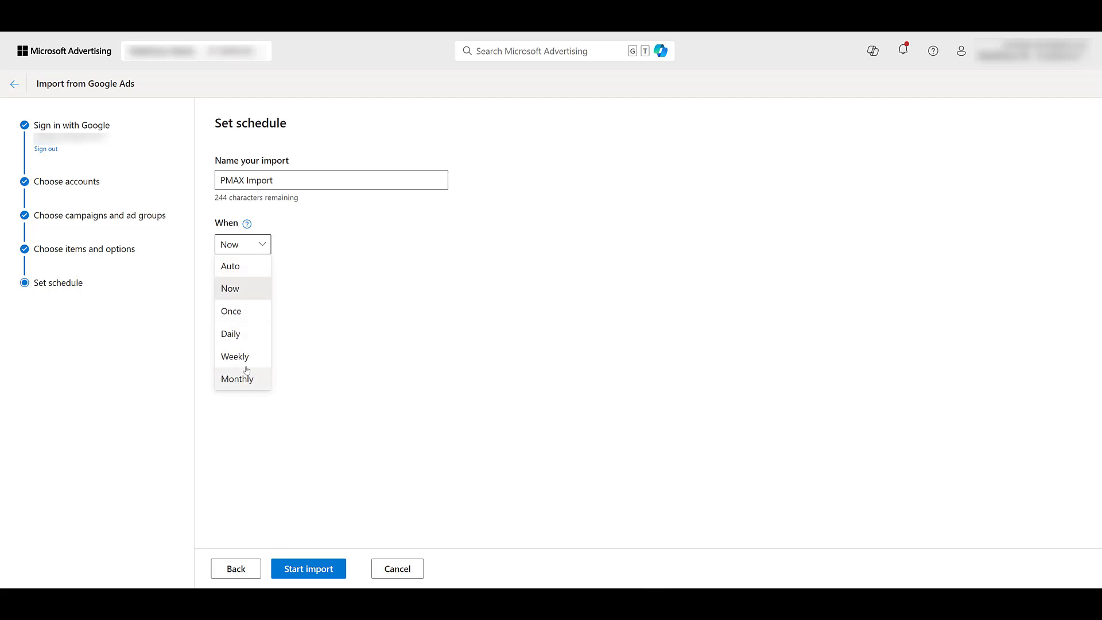
left_click(251, 289)
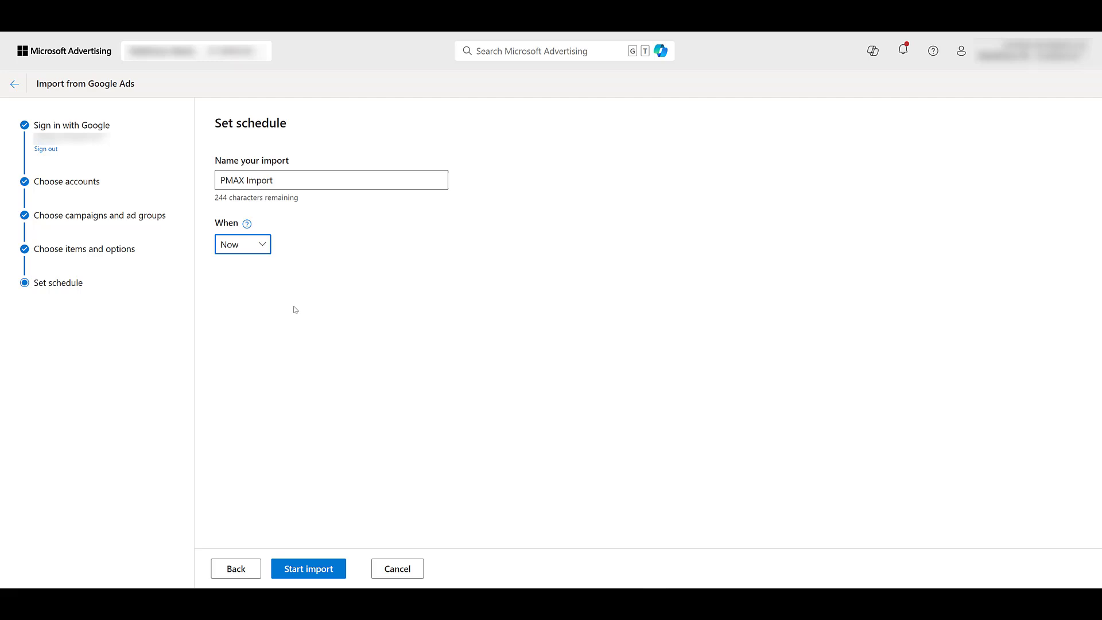
left_click(315, 569)
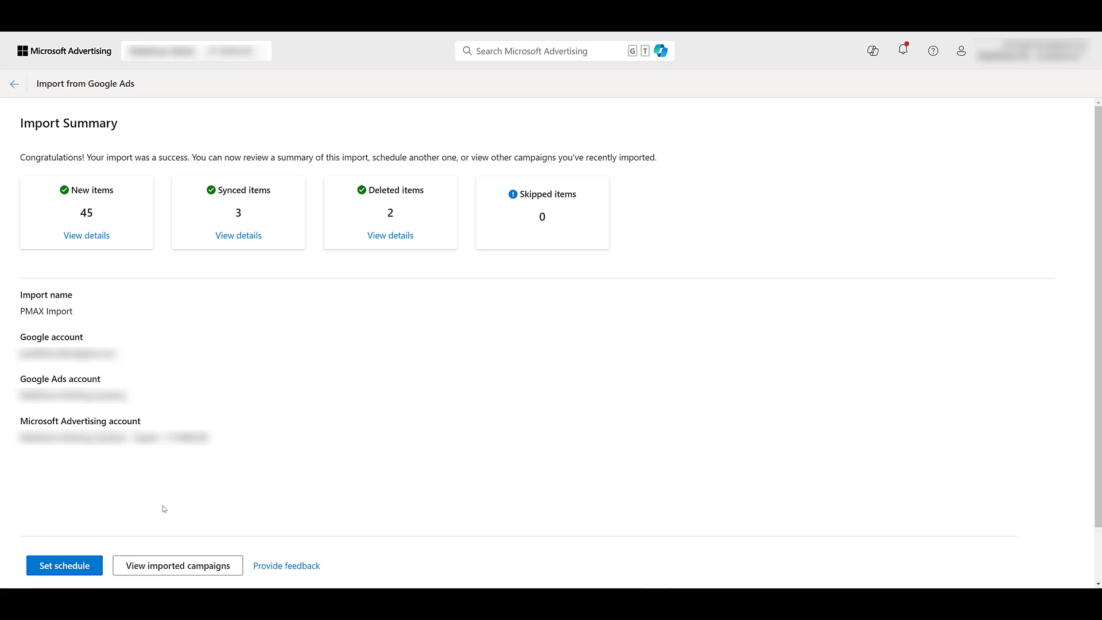
- Open the imported campaigns list from the Import Summary to find PMAX - General Terms
left_click(198, 576)
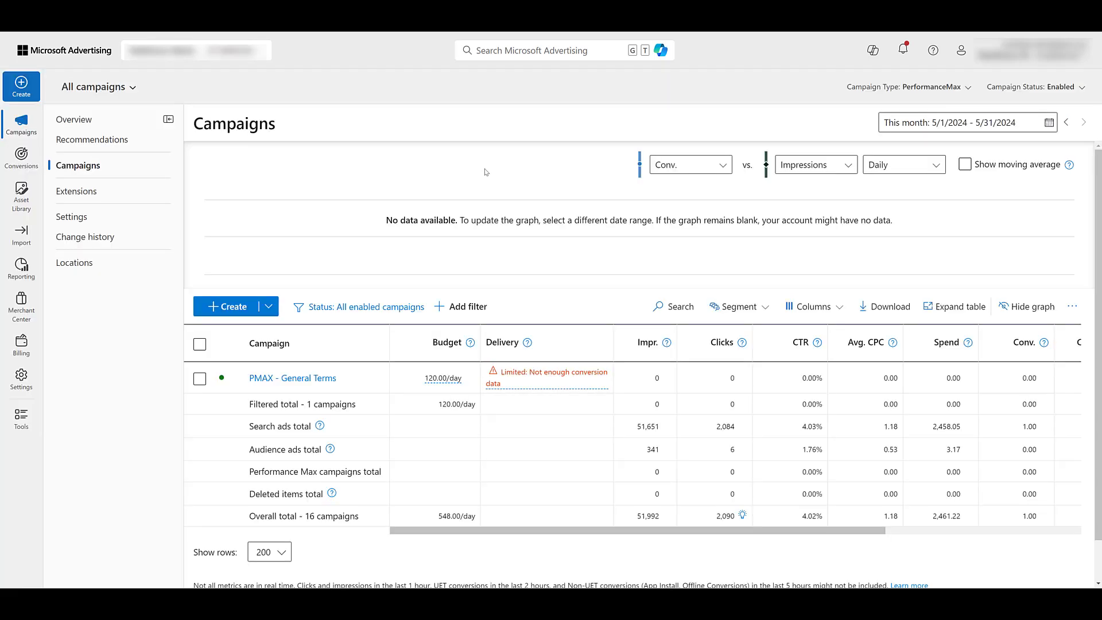
- Open PMAX - General Terms and inspect its bid strategy, leaving Maximize conversions unchanged
left_click(317, 379)
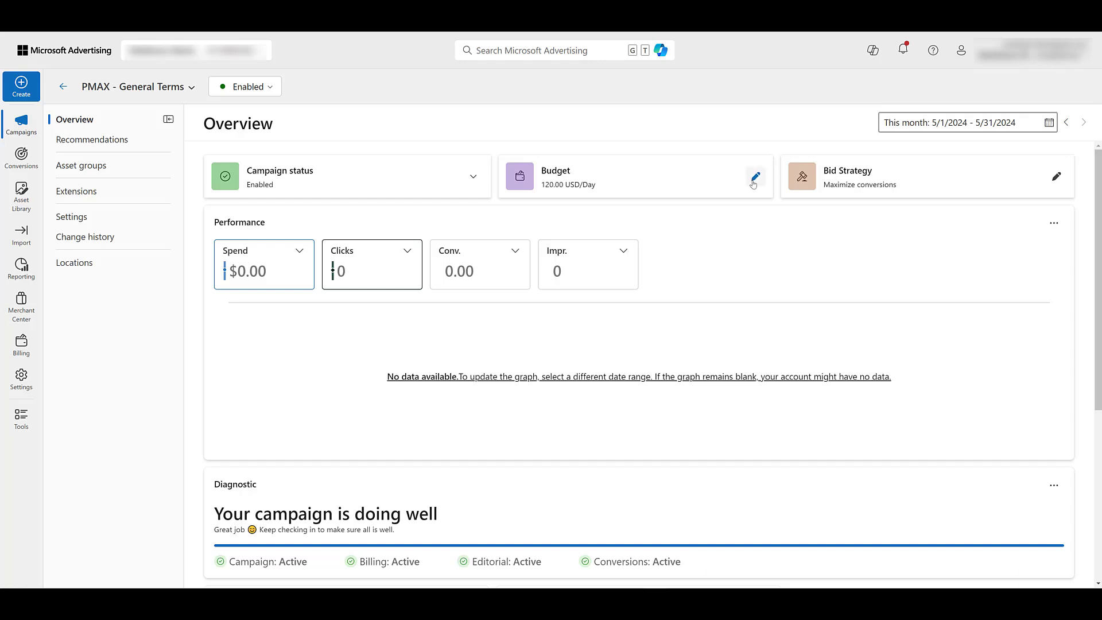
left_click(1056, 176)
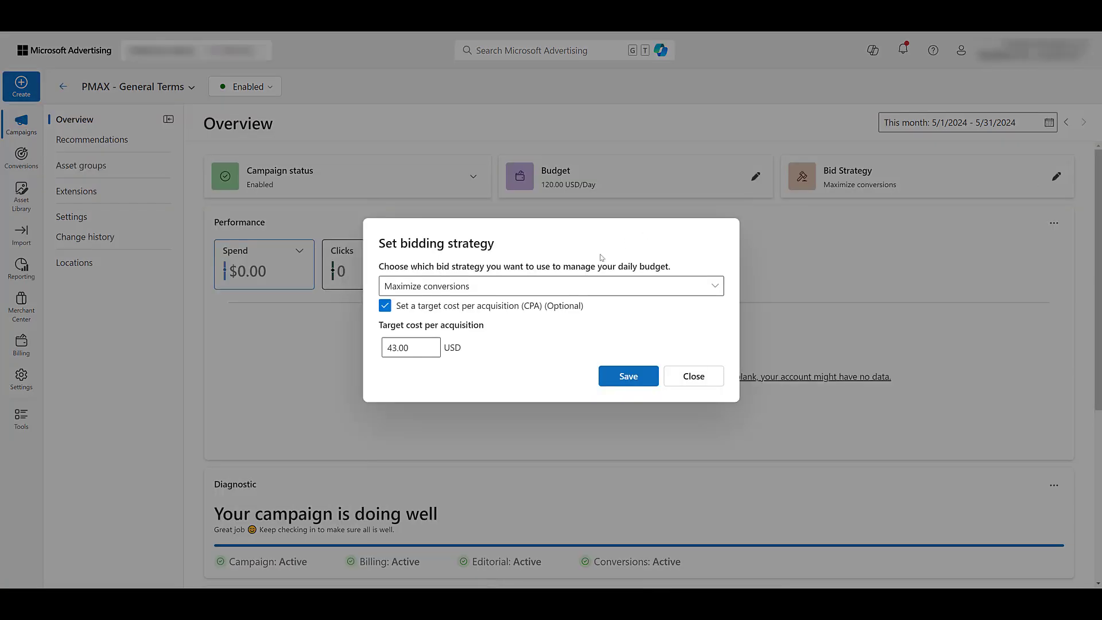
left_click(574, 285)
left_click(700, 380)
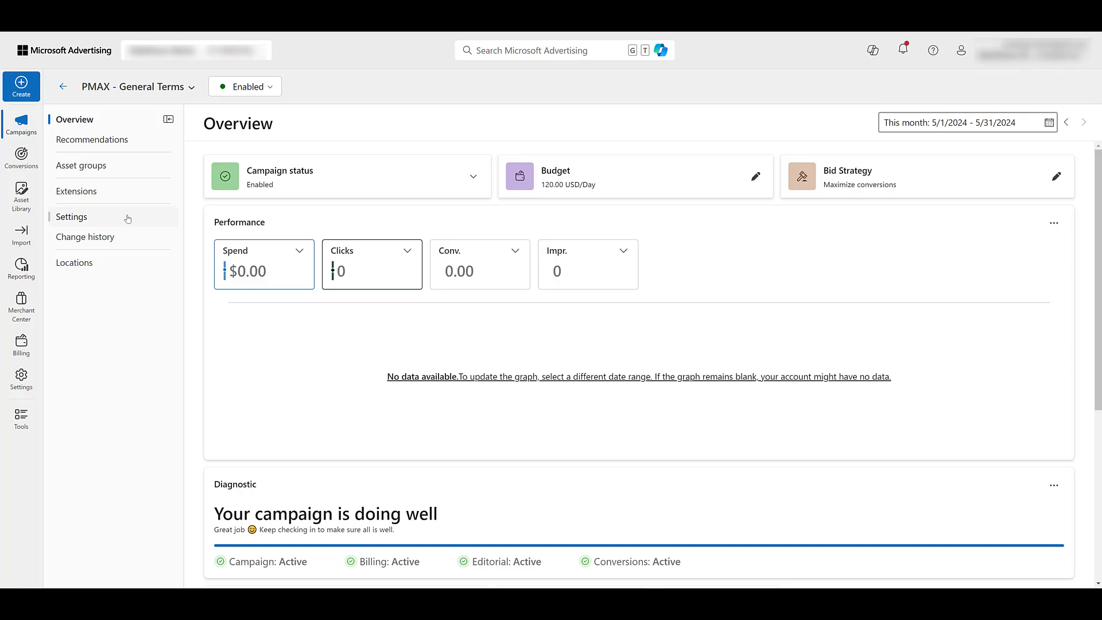
- Edit the Keyword Search Themes asset group and scroll down through its assets to Audience signals
left_click(136, 171)
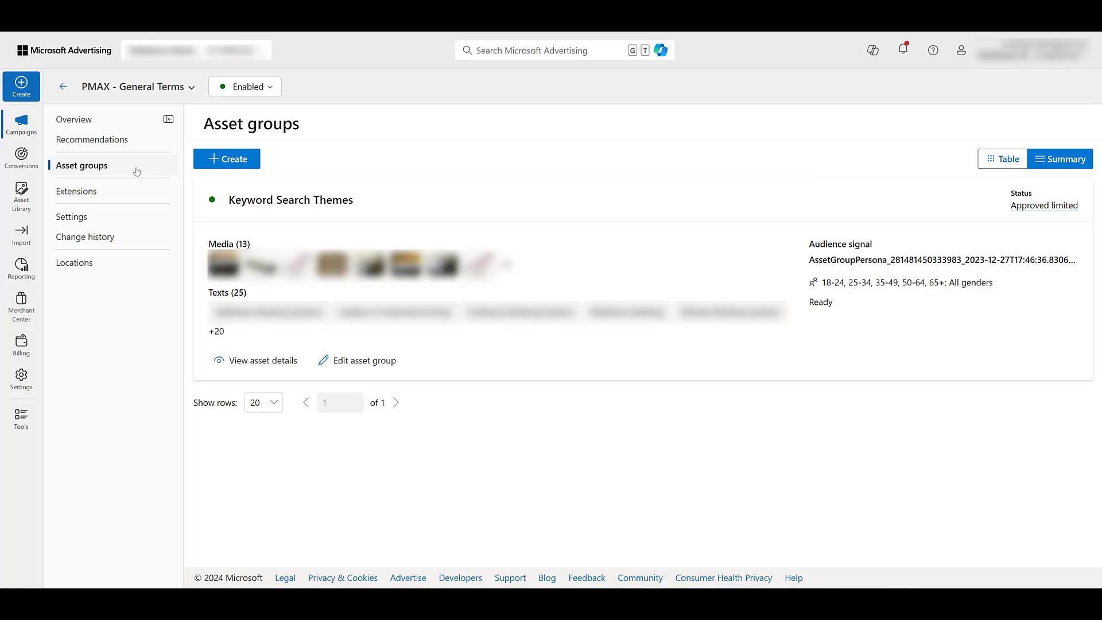
left_click(376, 367)
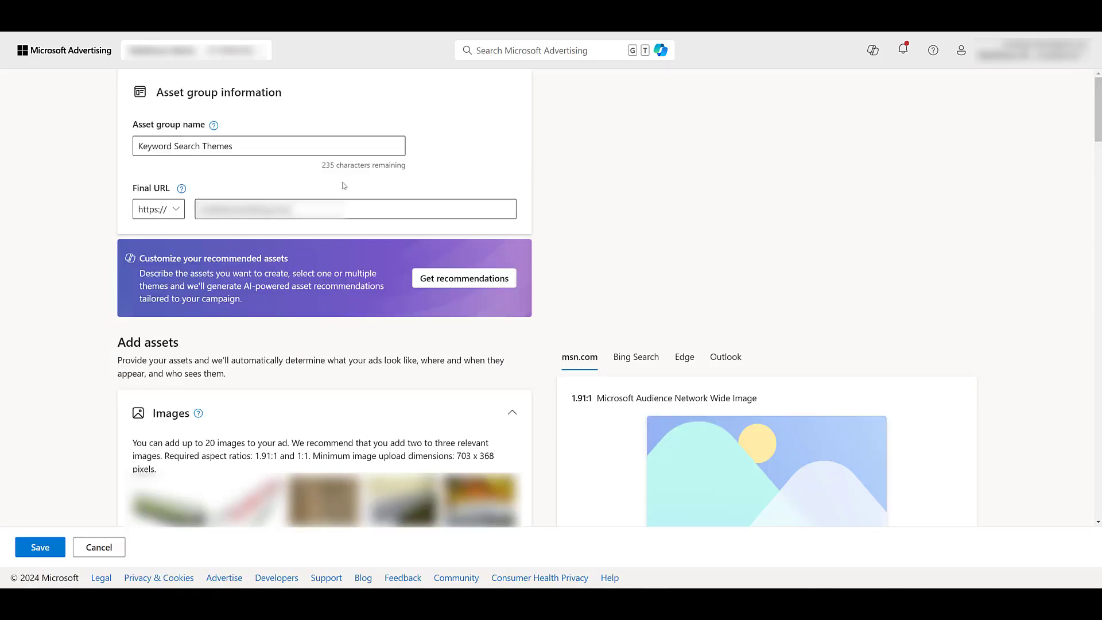
scroll(628, 178, "down", 5)
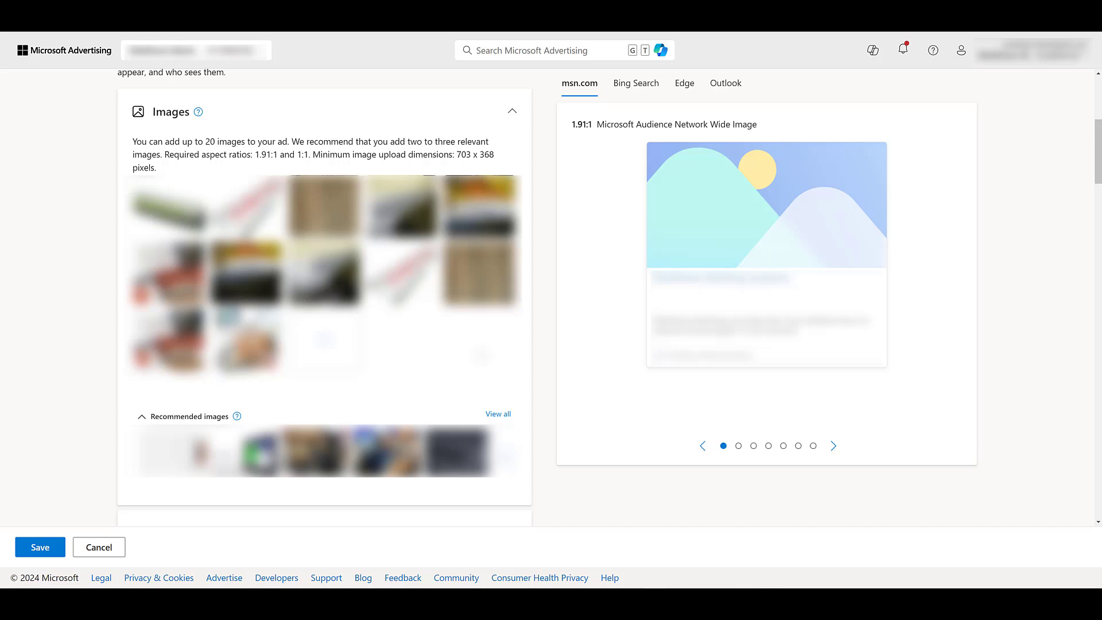
scroll(481, 358, "down", 6)
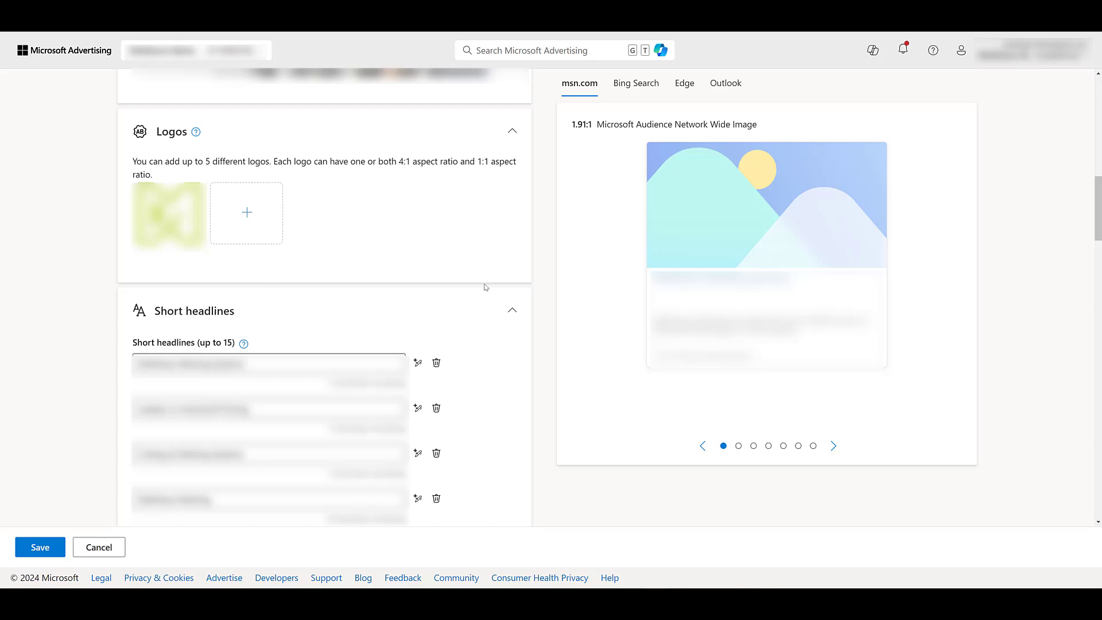
scroll(485, 286, "down", 6)
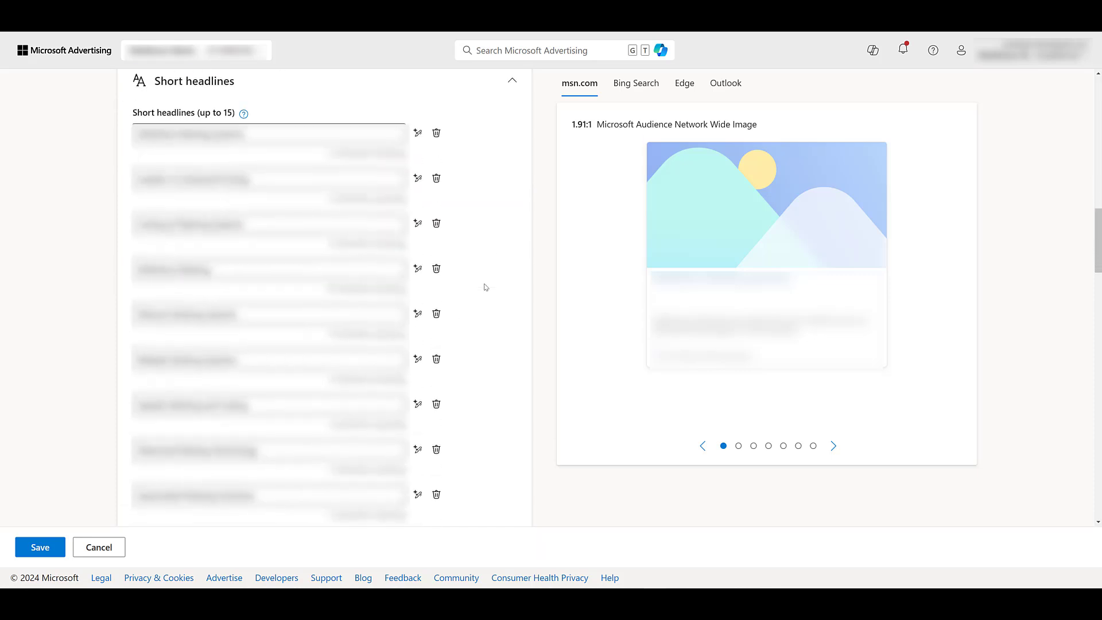
scroll(485, 287, "down", 6)
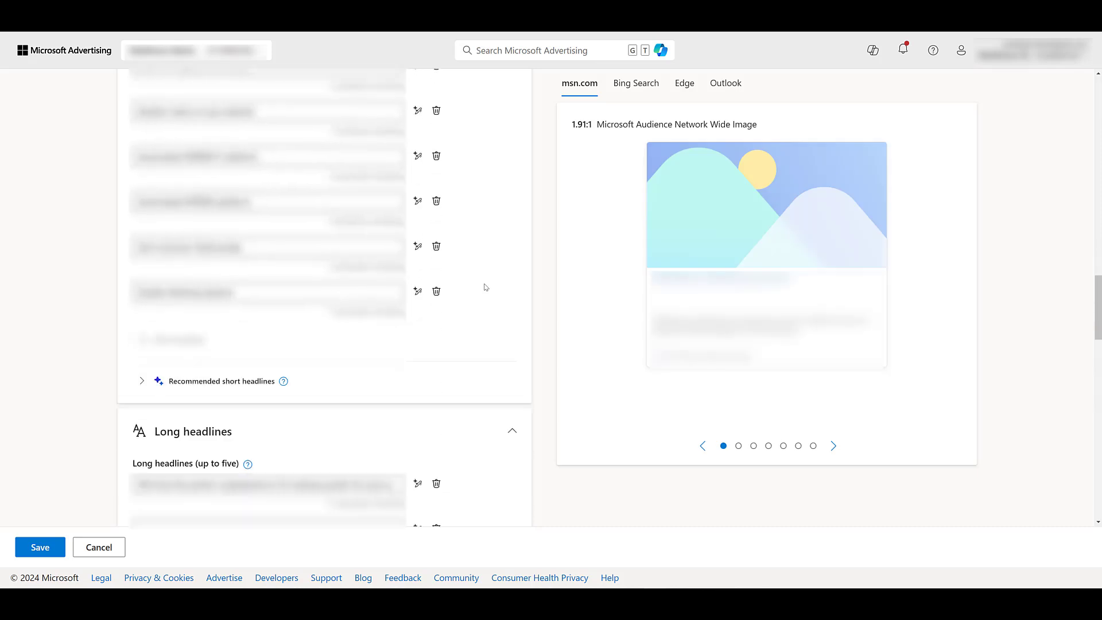
scroll(485, 287, "down", 2)
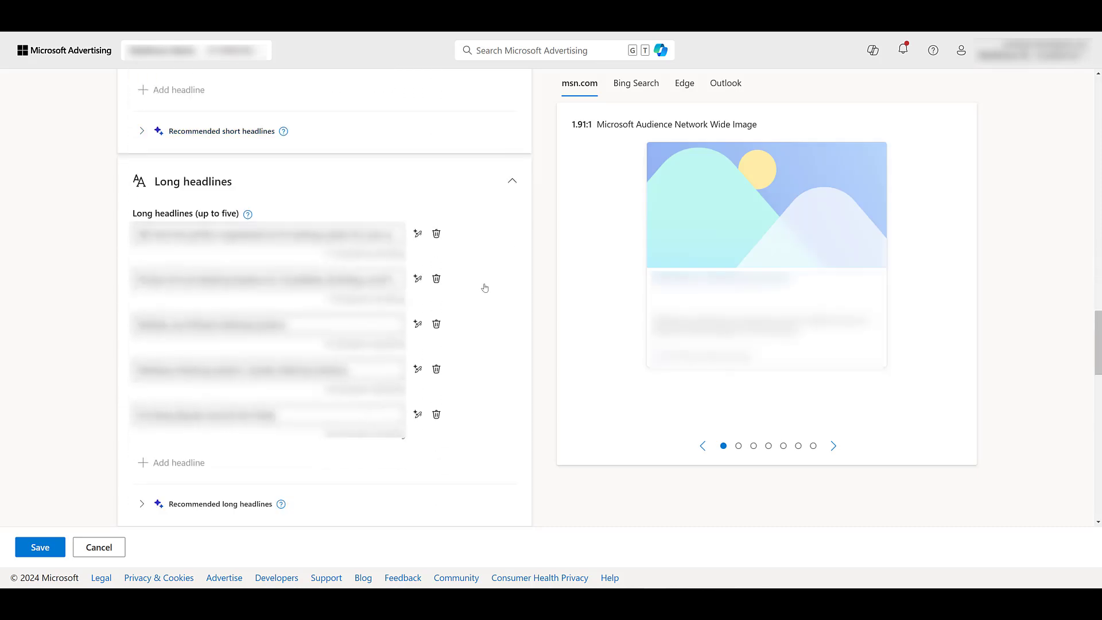
scroll(485, 287, "down", 8)
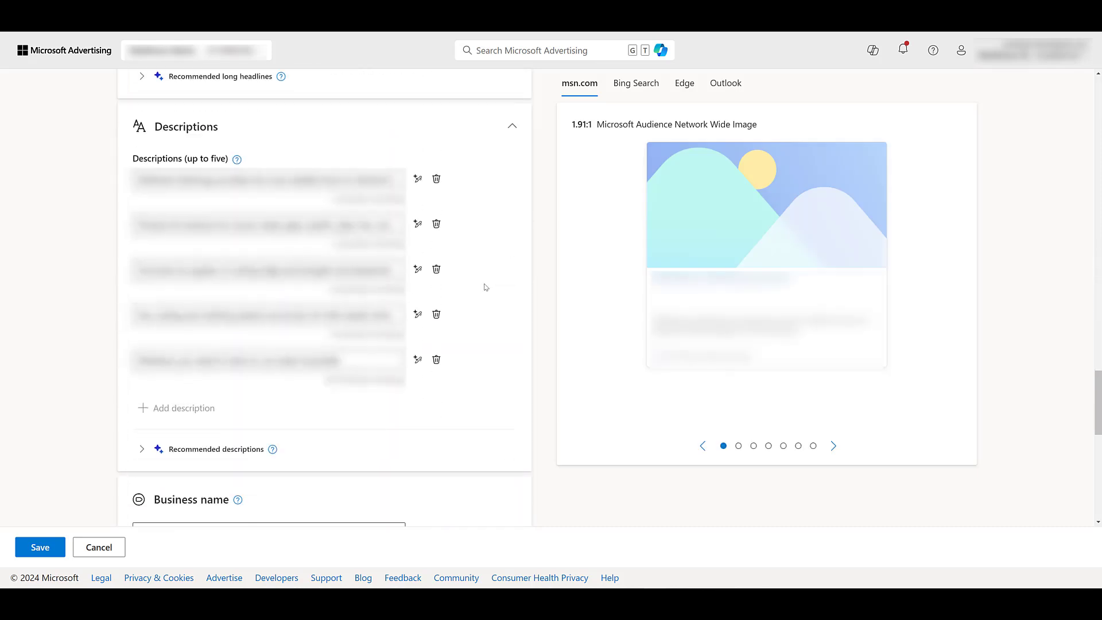
scroll(485, 287, "down", 7)
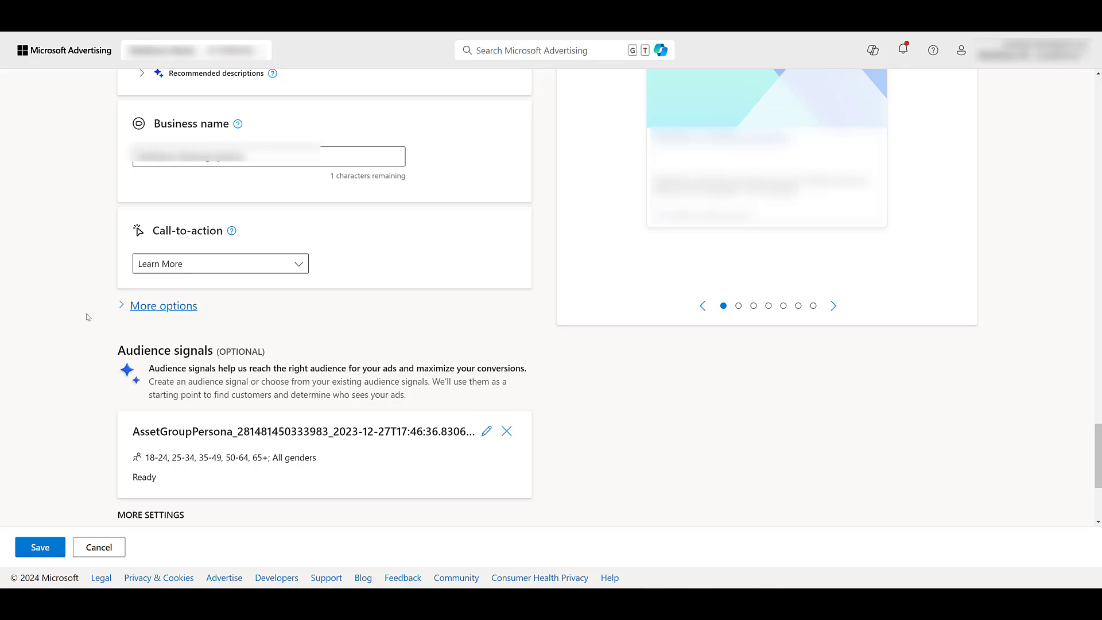
scroll(87, 317, "down", 3)
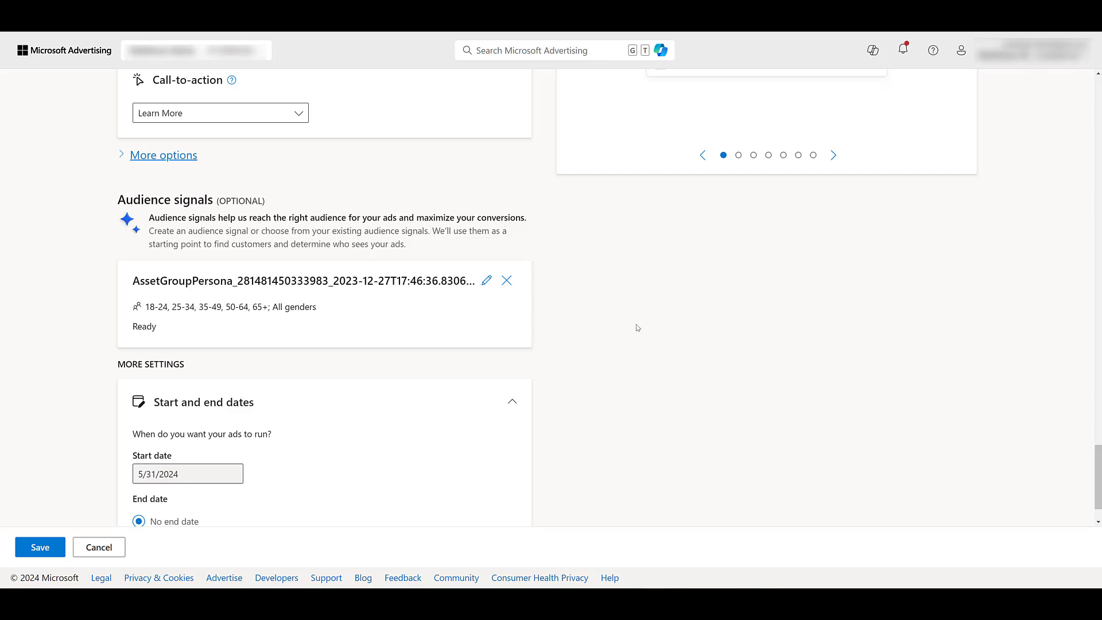
- Open the audience signal for editing and expand its Demographics age and gender settings
left_click(486, 280)
left_click(798, 405)
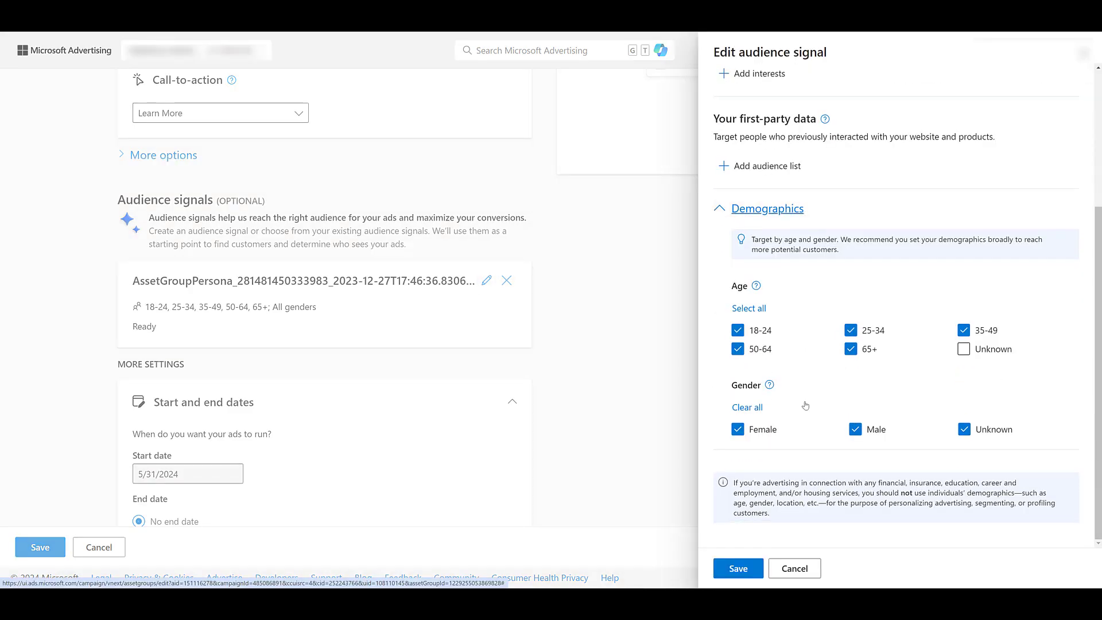
scroll(806, 405, "up", 3)
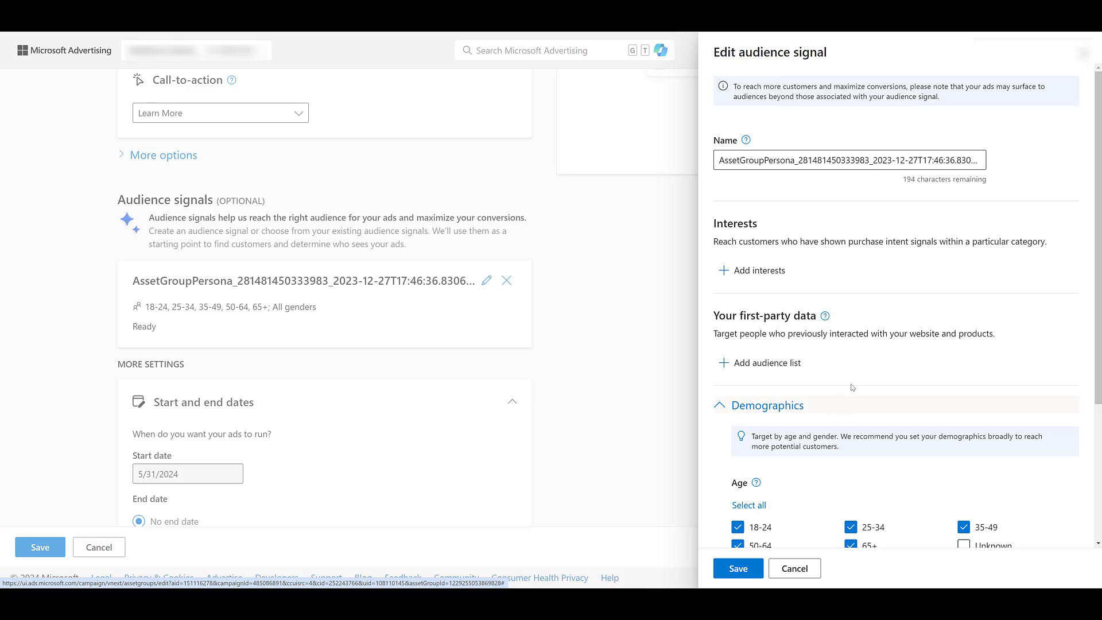
- Search 'industrial' and add the Food Service Equipment and Material Handling Equipment interests to the signal
left_click(753, 270)
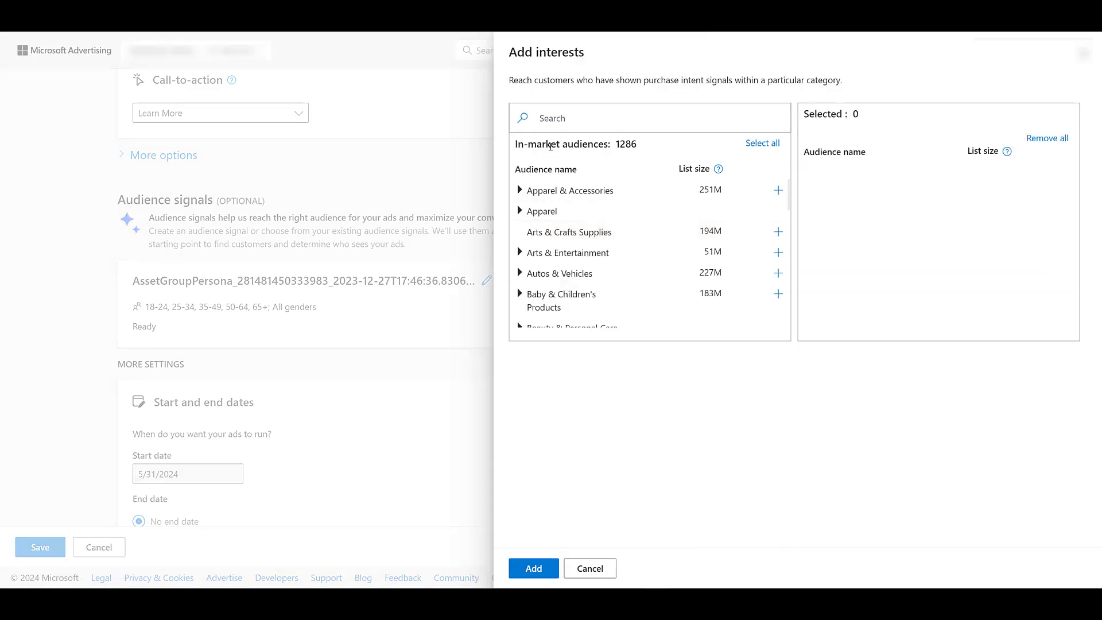
type("industrial")
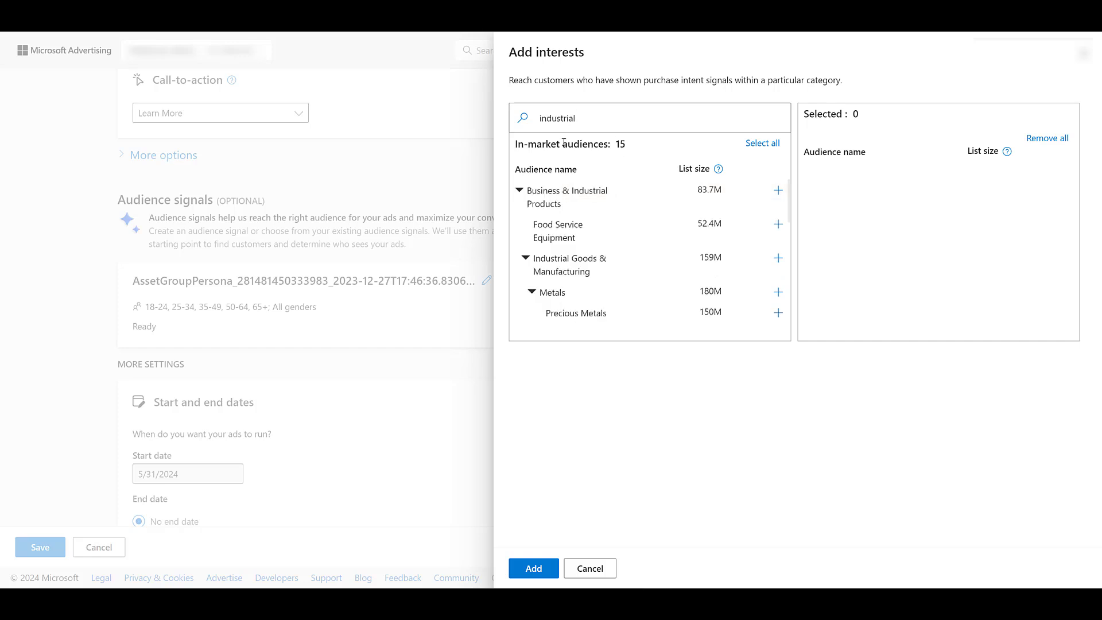
scroll(627, 229, "down", 3)
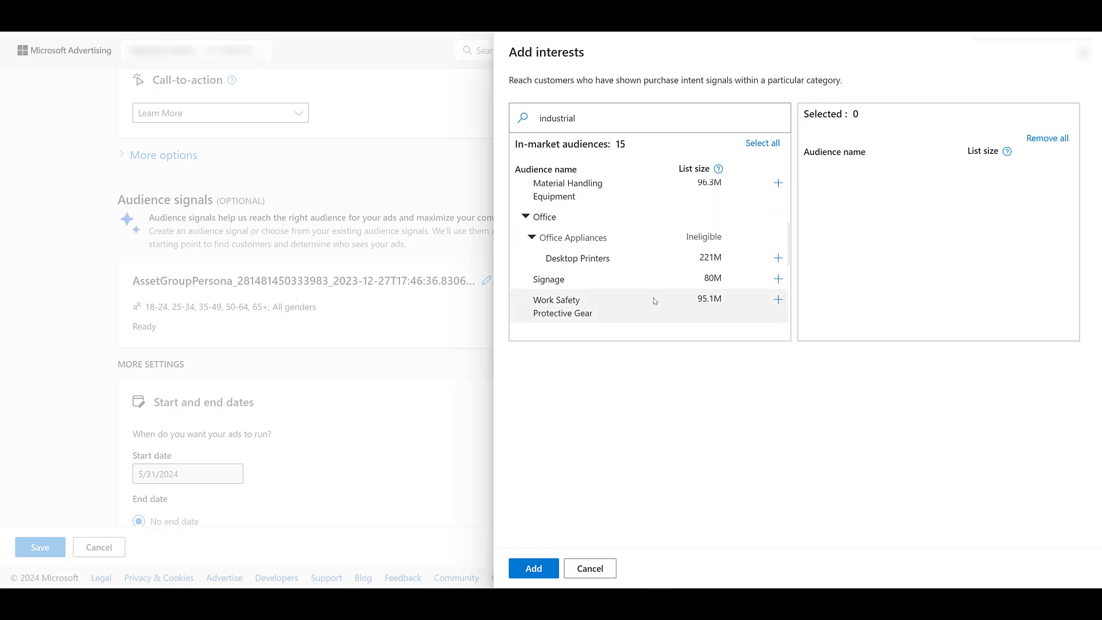
scroll(653, 297, "up", 3)
left_click(778, 224)
scroll(778, 229, "down", 3)
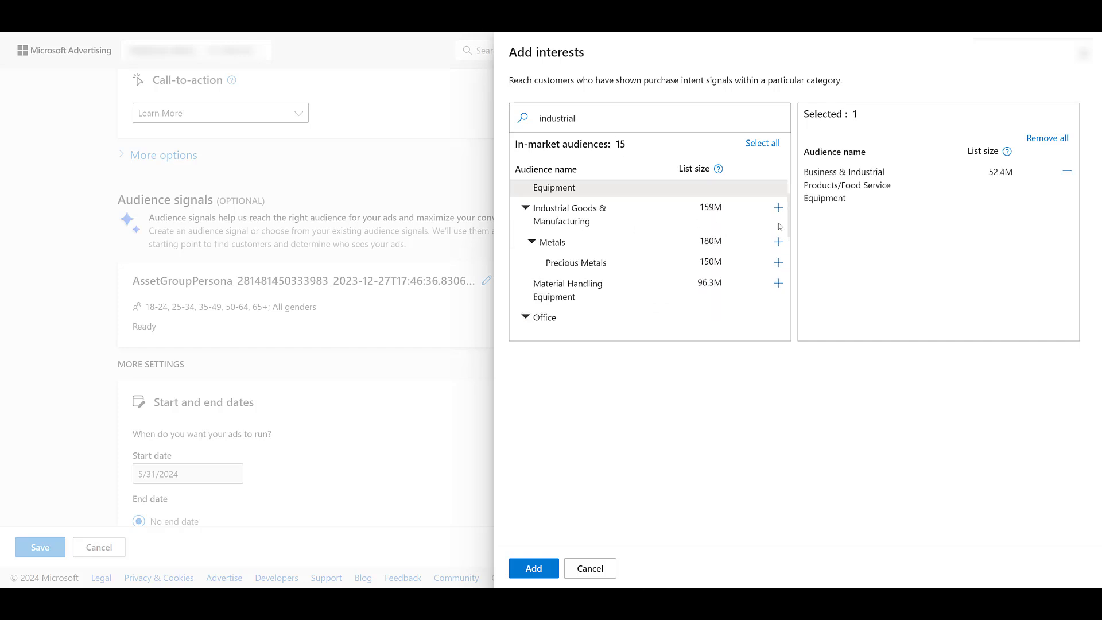
scroll(763, 240, "up", 1)
left_click(776, 230)
scroll(762, 242, "down", 3)
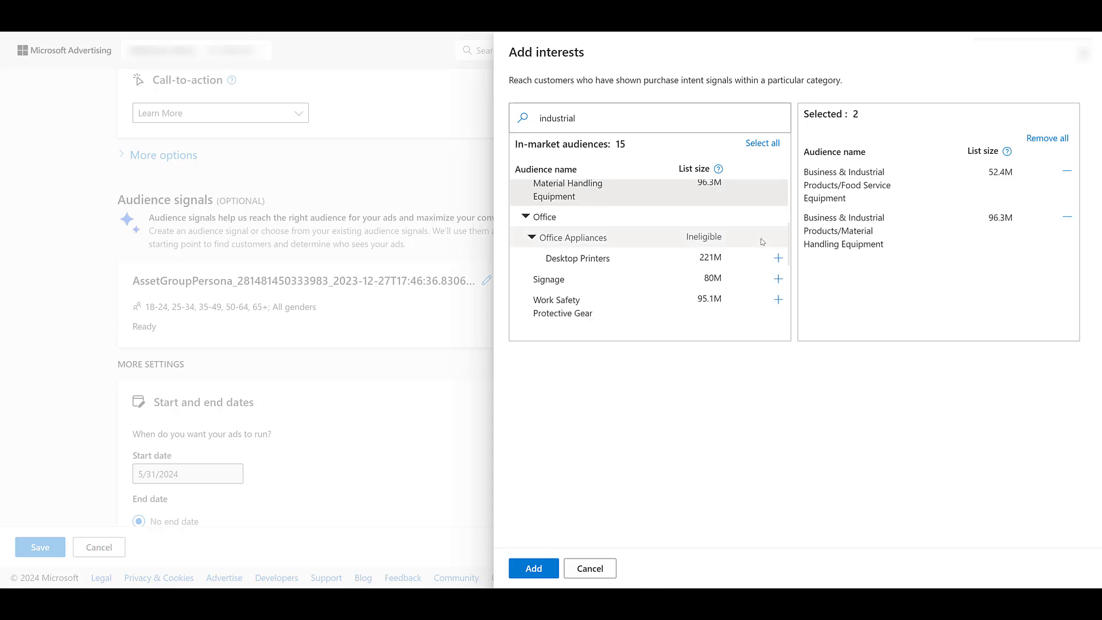
left_click(534, 576)
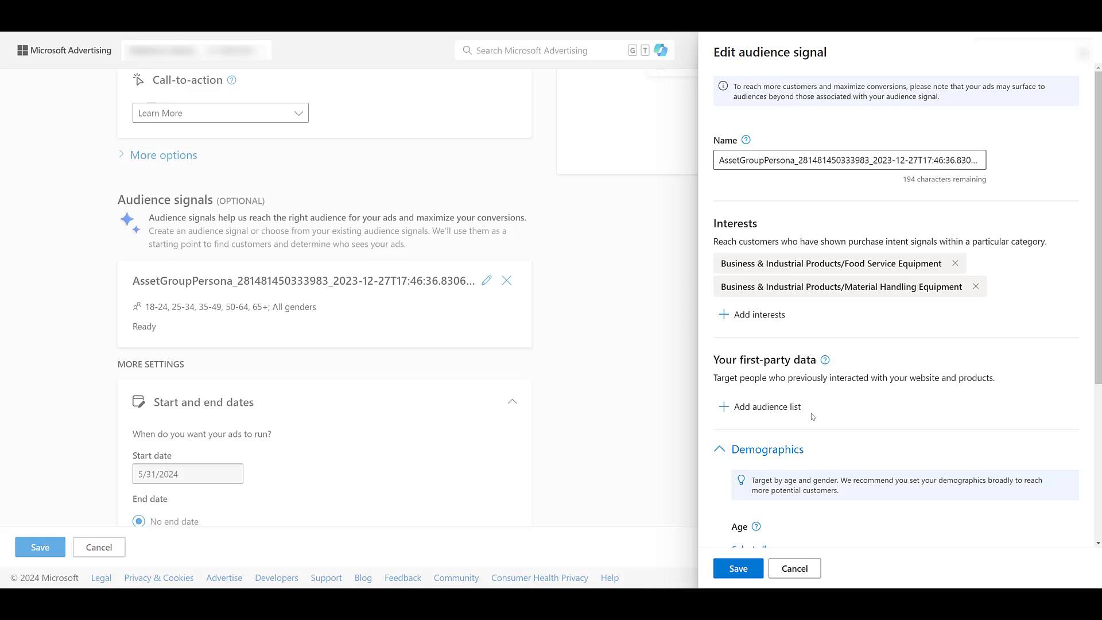
- Save the edited audience signal and scroll down the asset group form to its card
left_click(738, 568)
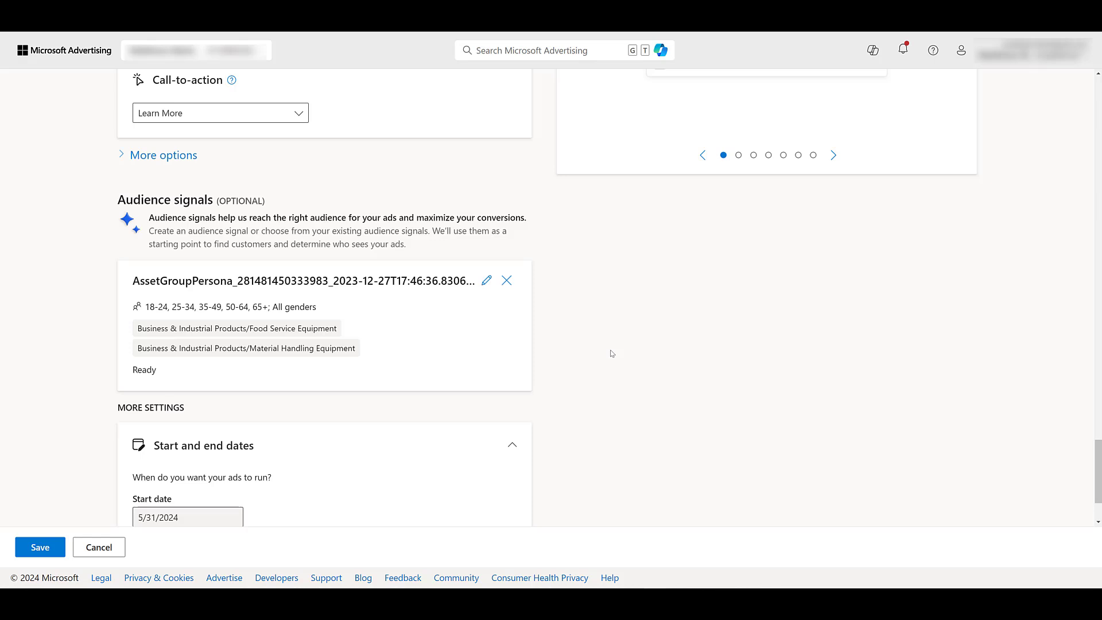
scroll(612, 354, "down", 2)
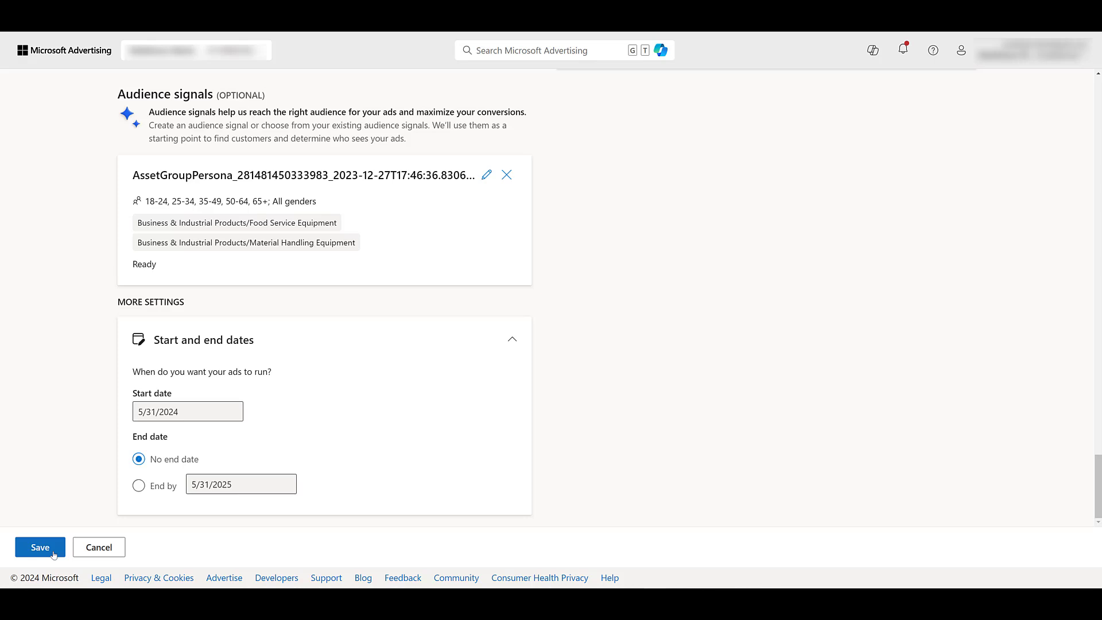
- Save the asset group edits, then start a new asset group and look over its blank form
left_click(41, 547)
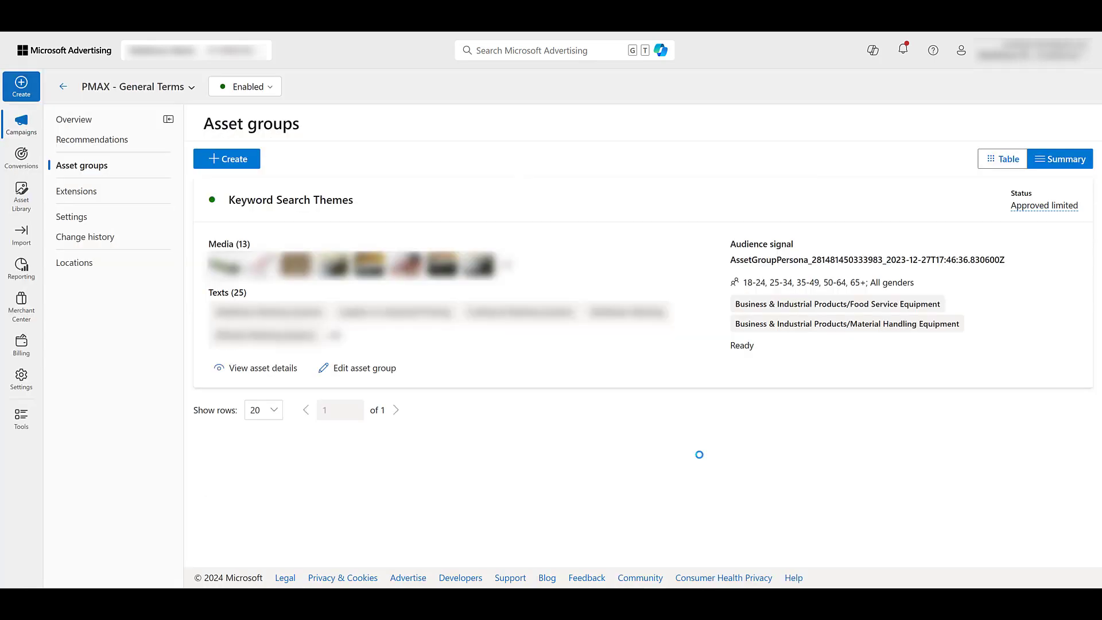
left_click(248, 159)
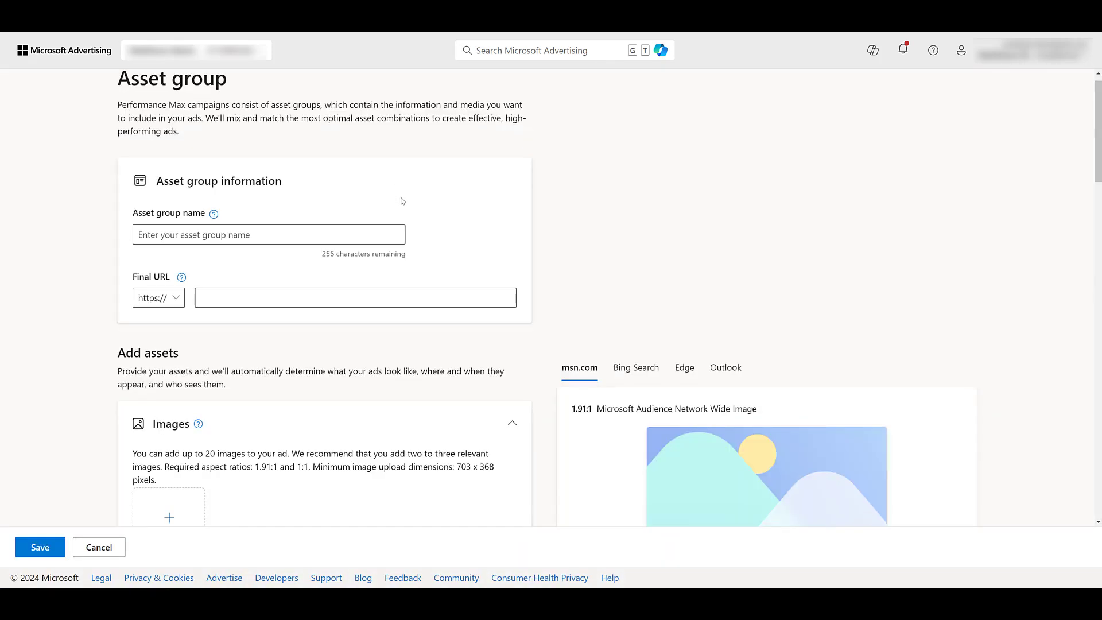
scroll(402, 201, "down", 10)
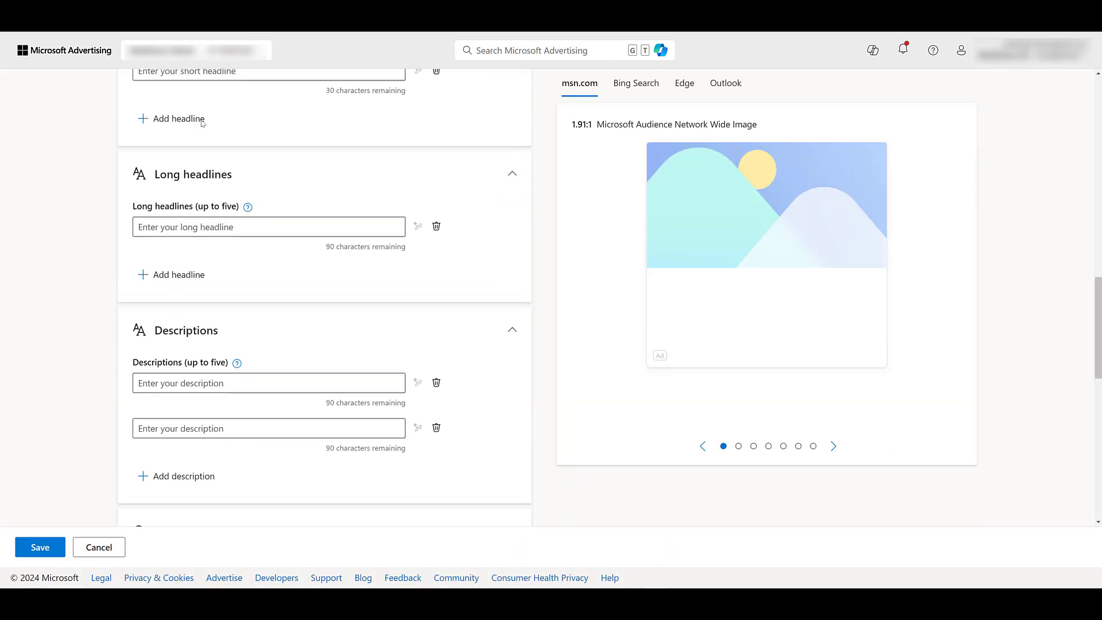
scroll(225, 266, "up", 10)
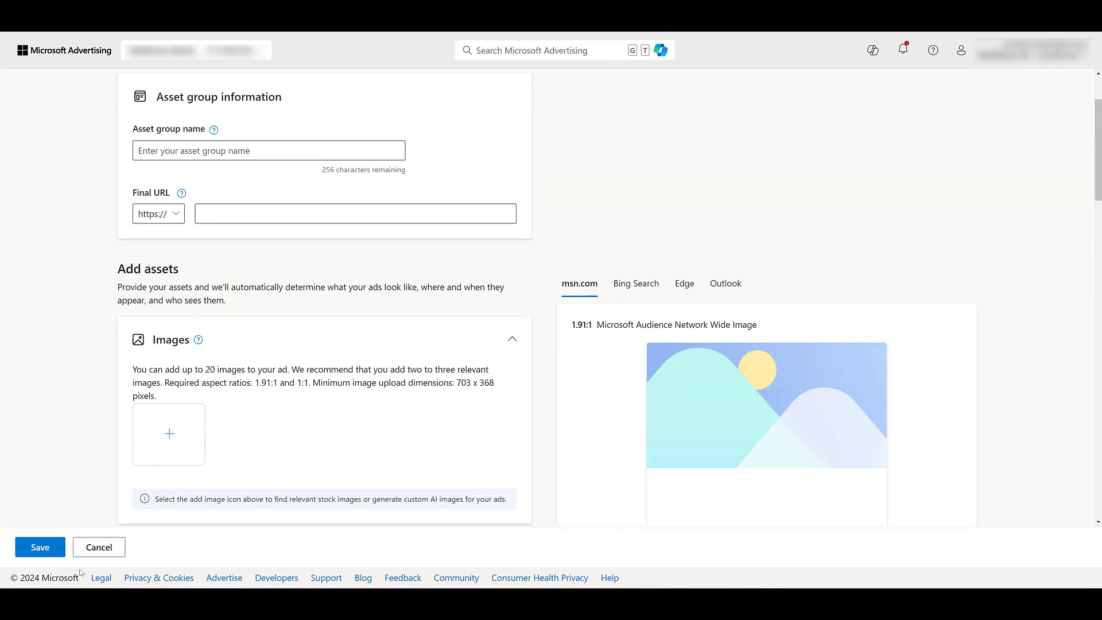
left_click(99, 547)
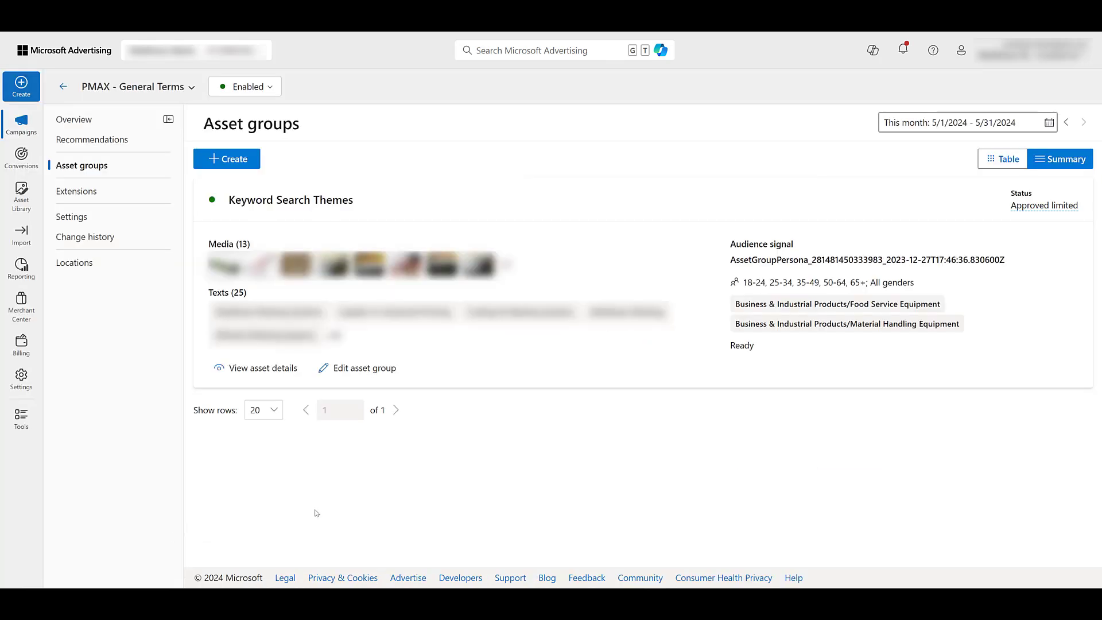